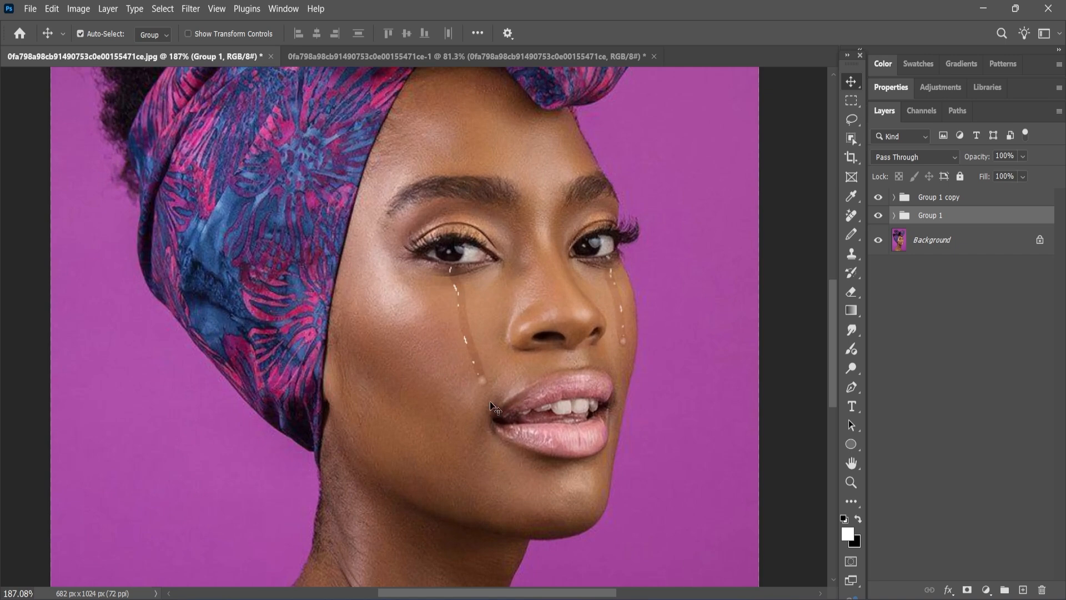
Hide and reshow Group 1 and Group 1 copy tears, then switch to the plain portrait document.
scroll(826, 295, "down", 5)
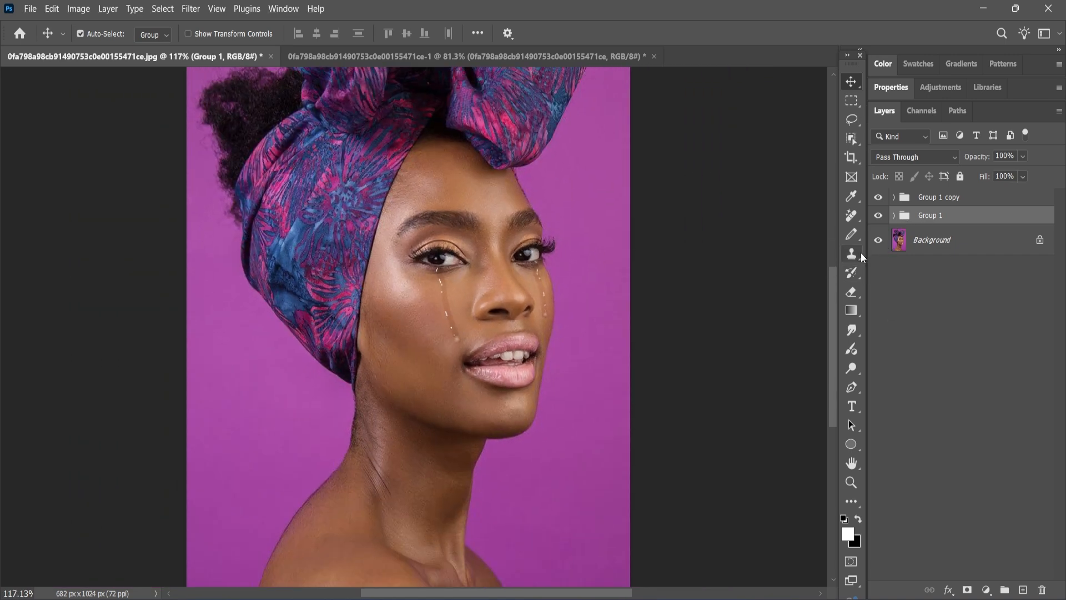
left_click(877, 217)
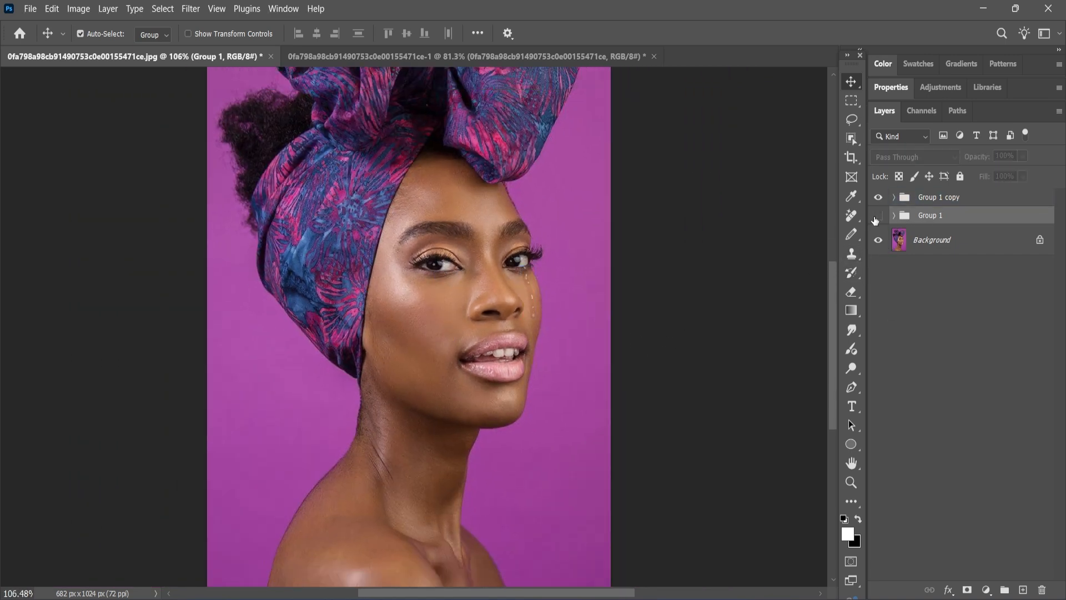
left_click(877, 198)
left_click(877, 198)
left_click(877, 217)
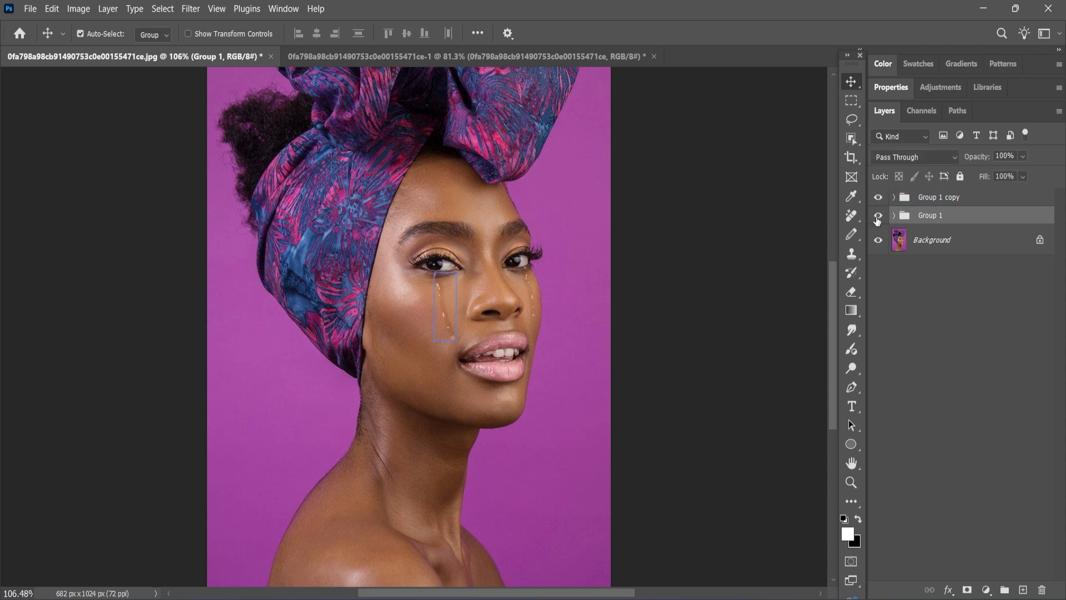
left_click(370, 60)
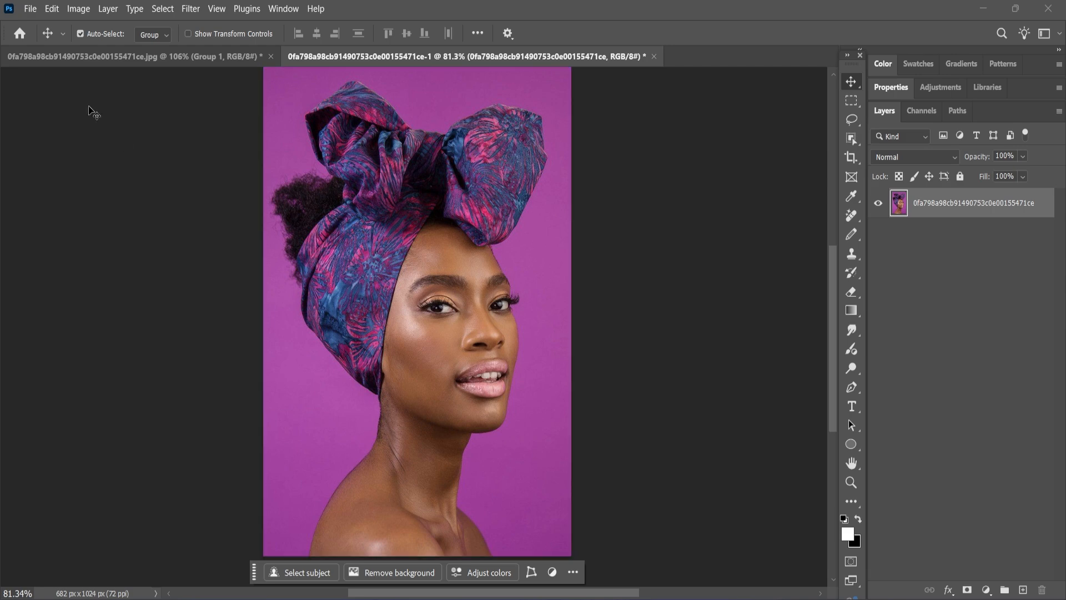
left_click(30, 10)
left_click(33, 36)
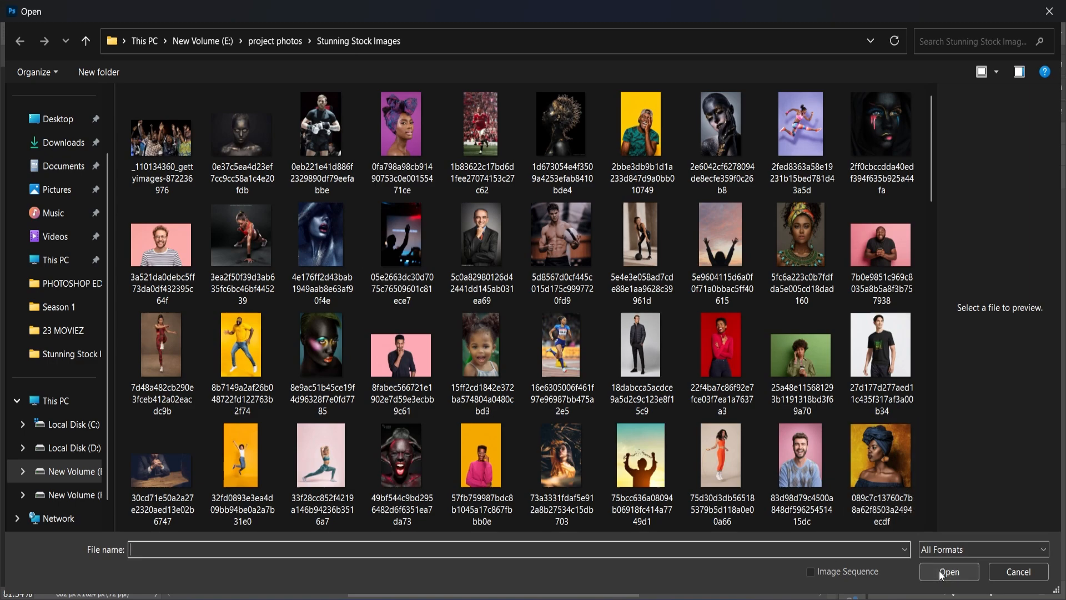
left_click(950, 572)
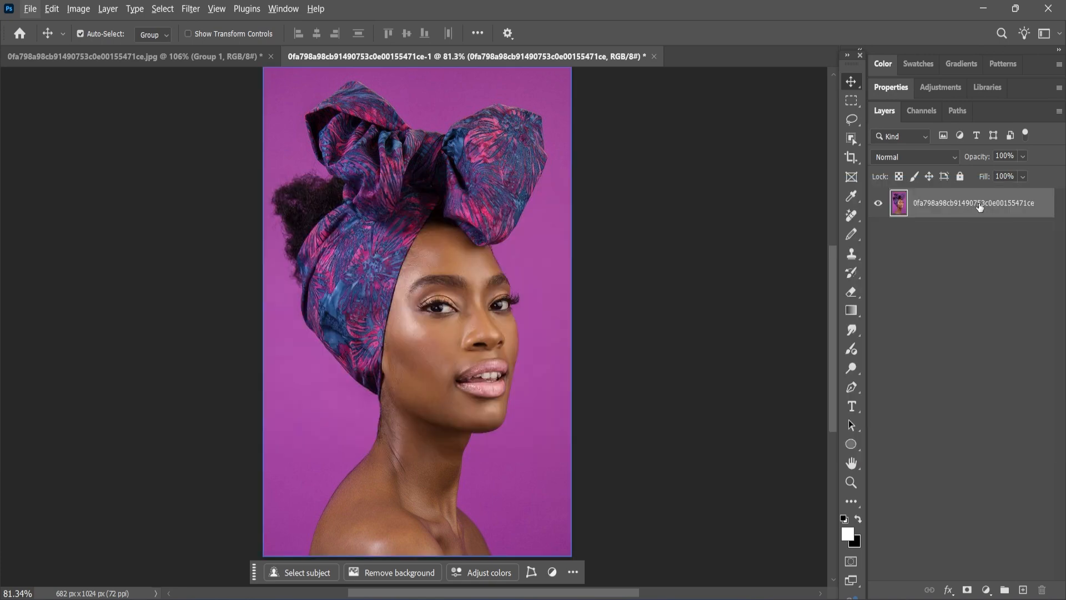
right_click(981, 207)
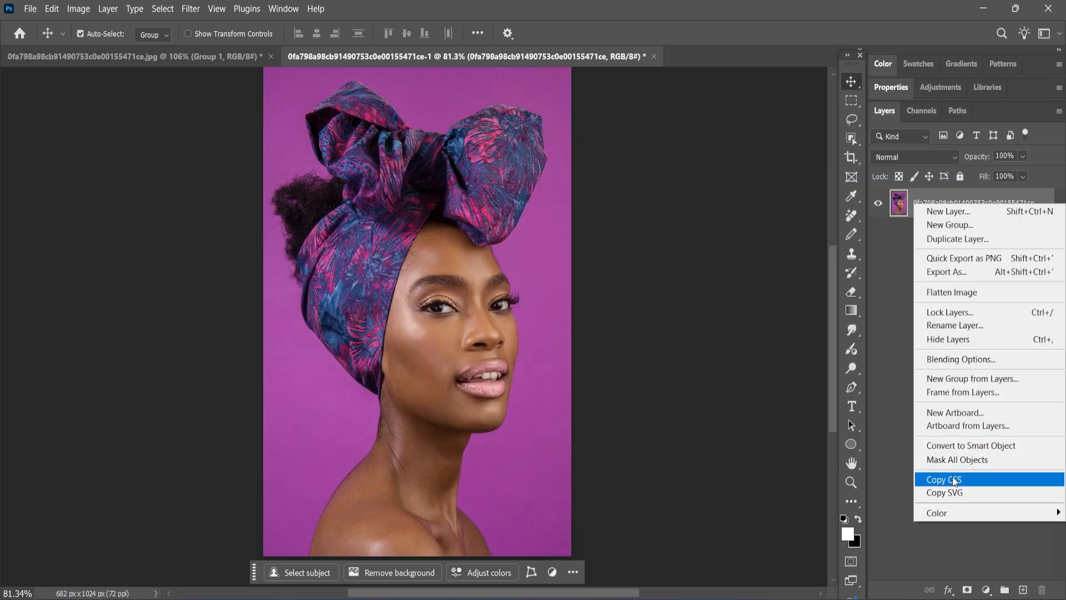
left_click(891, 383)
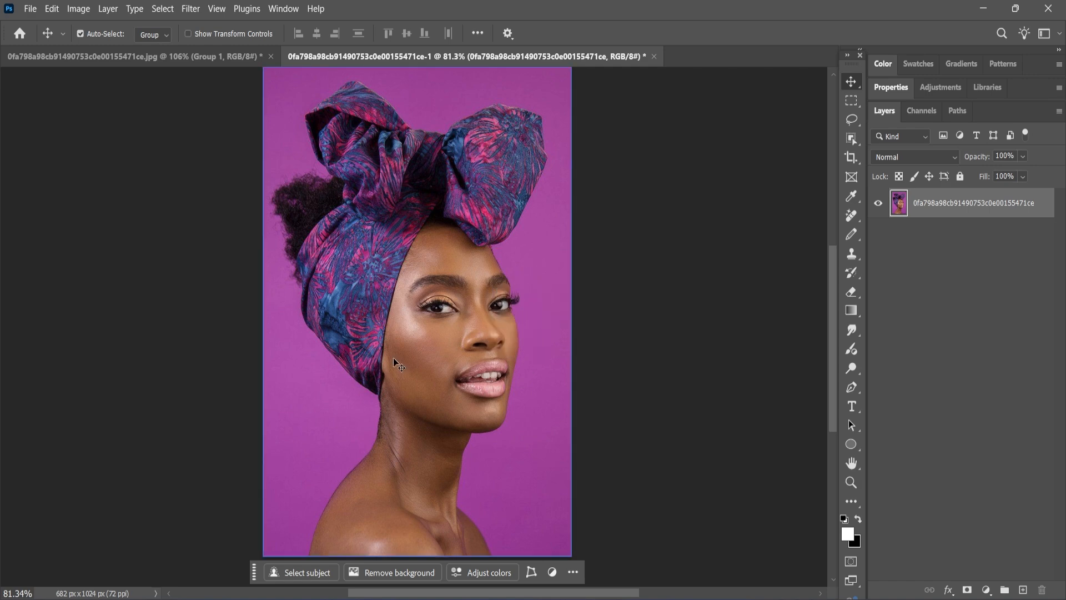
Select the Pen tool in Shape mode and zoom in on the face to about 281%.
left_click(853, 391)
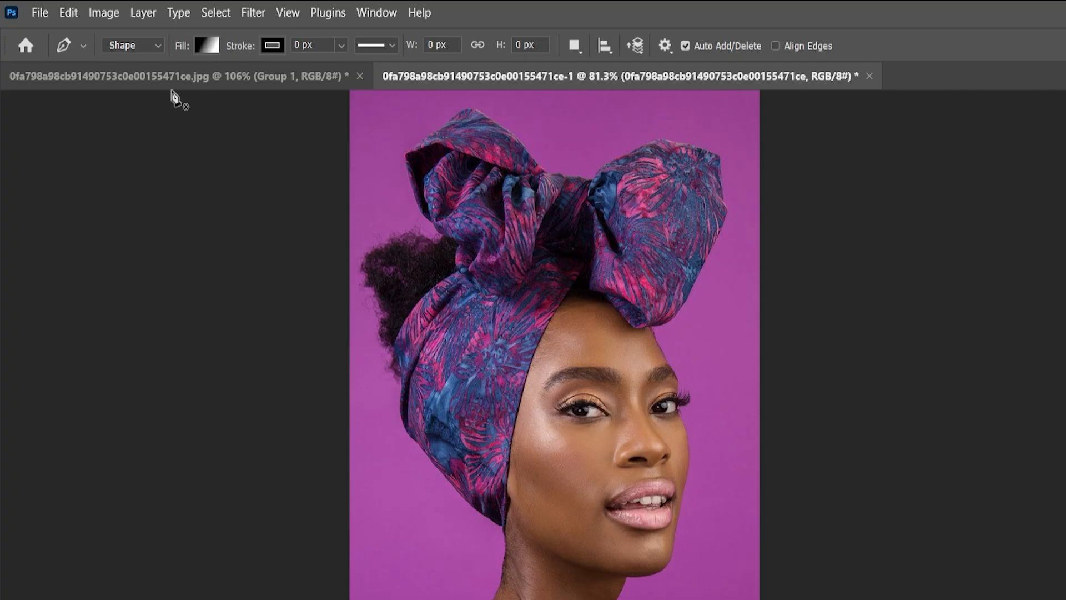
left_click(142, 48)
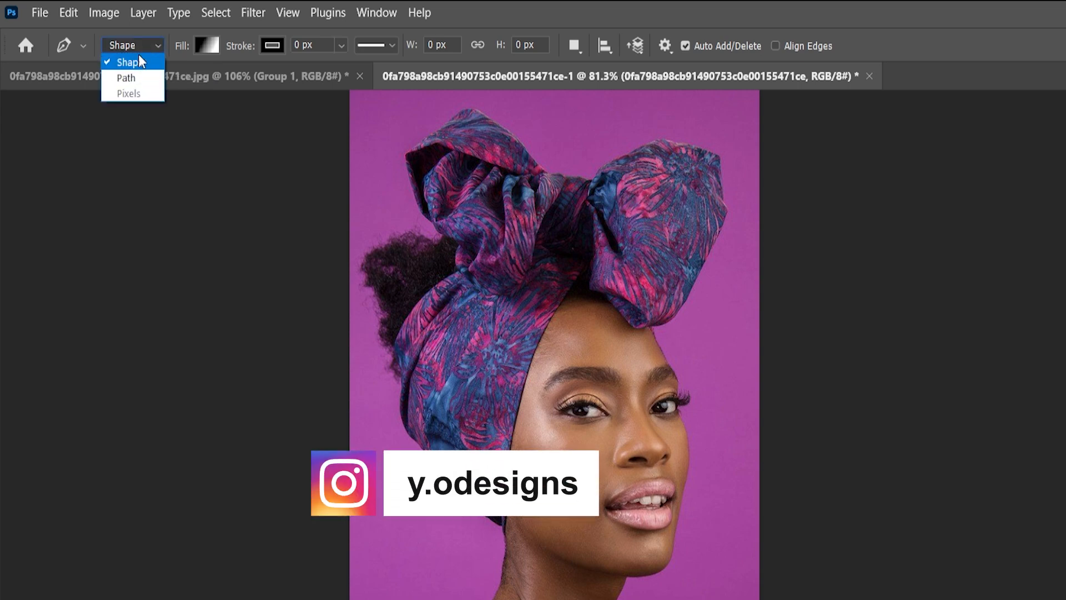
left_click(129, 63)
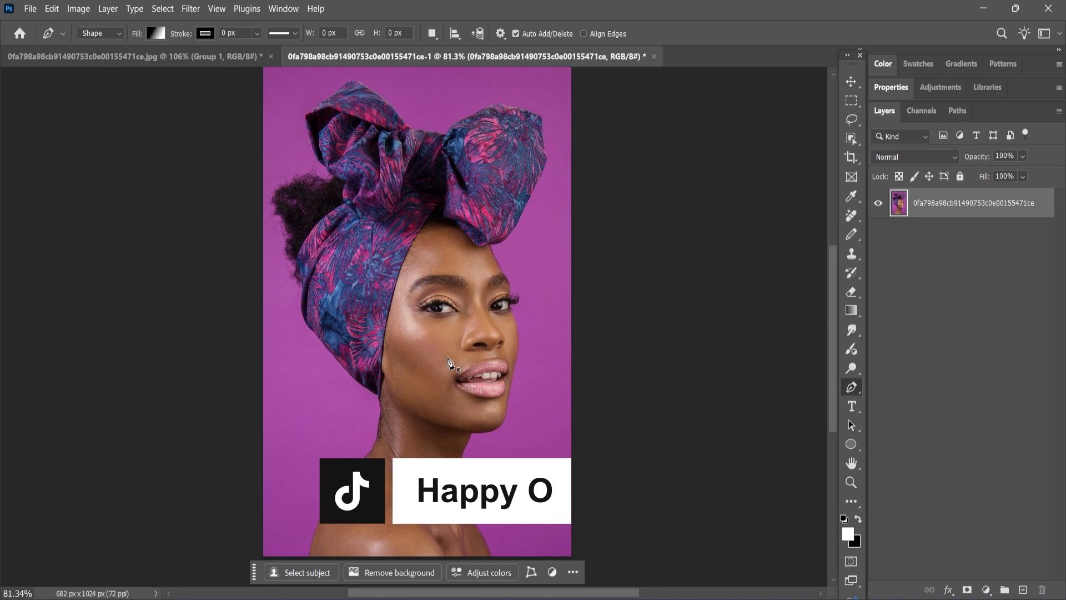
scroll(449, 364, "up", 5)
scroll(449, 355, "up", 1)
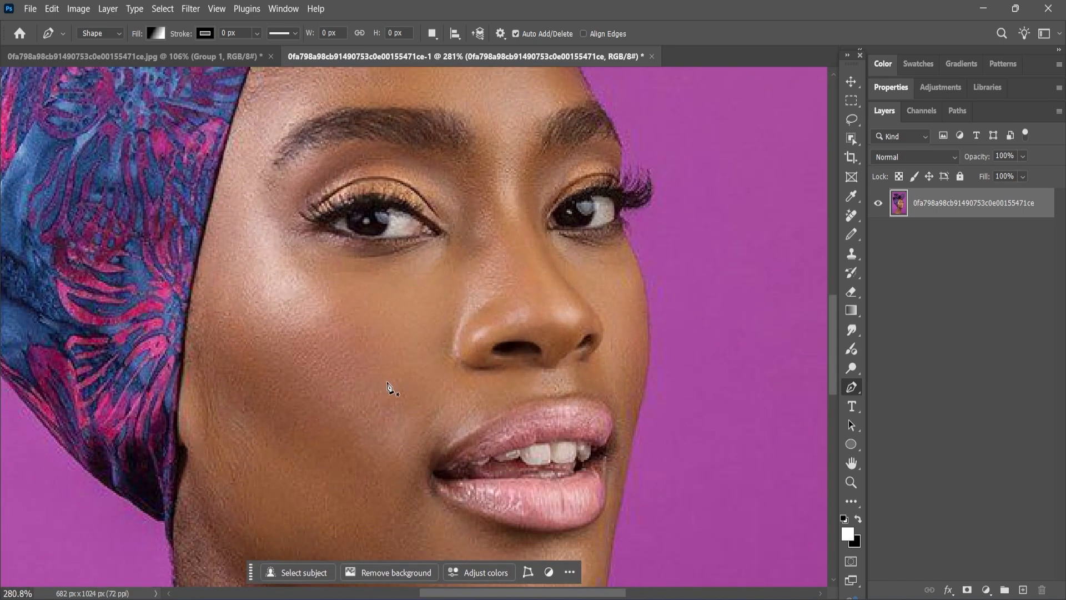
Draw the Shape 1 tear path from under the left eye, curving down the cheek to the mouth corner.
left_click(377, 241)
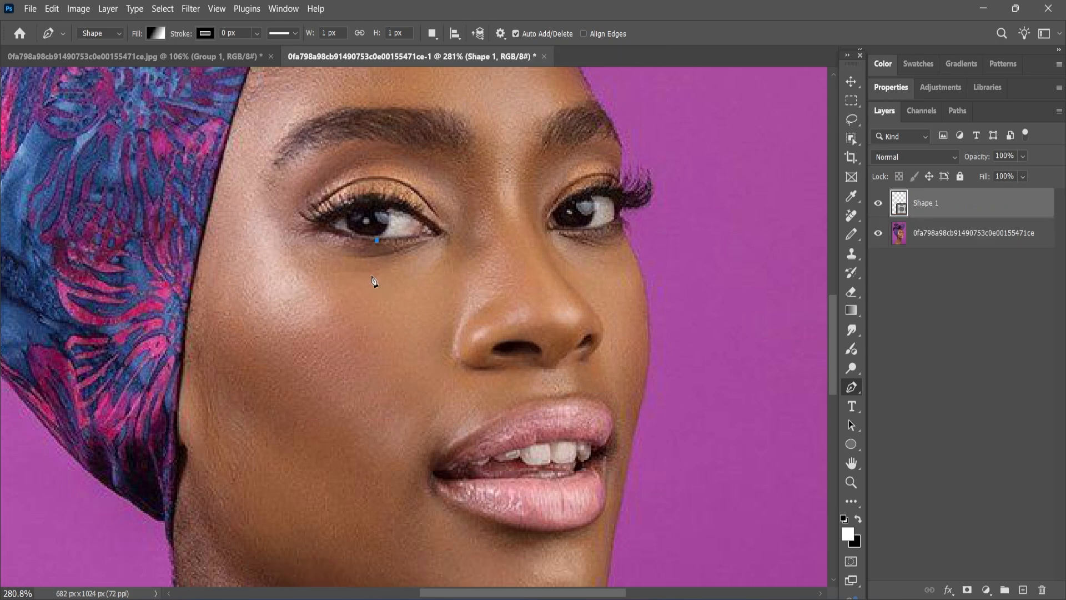
left_click_drag(373, 275, 375, 288)
left_click(386, 307)
left_click(402, 338)
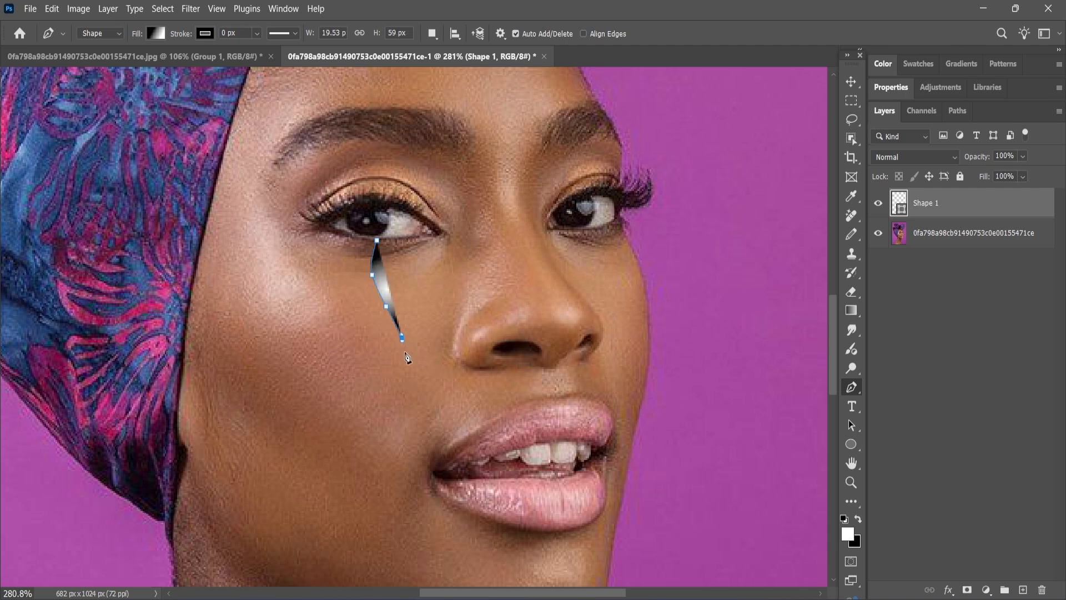
left_click(411, 371)
left_click(421, 401)
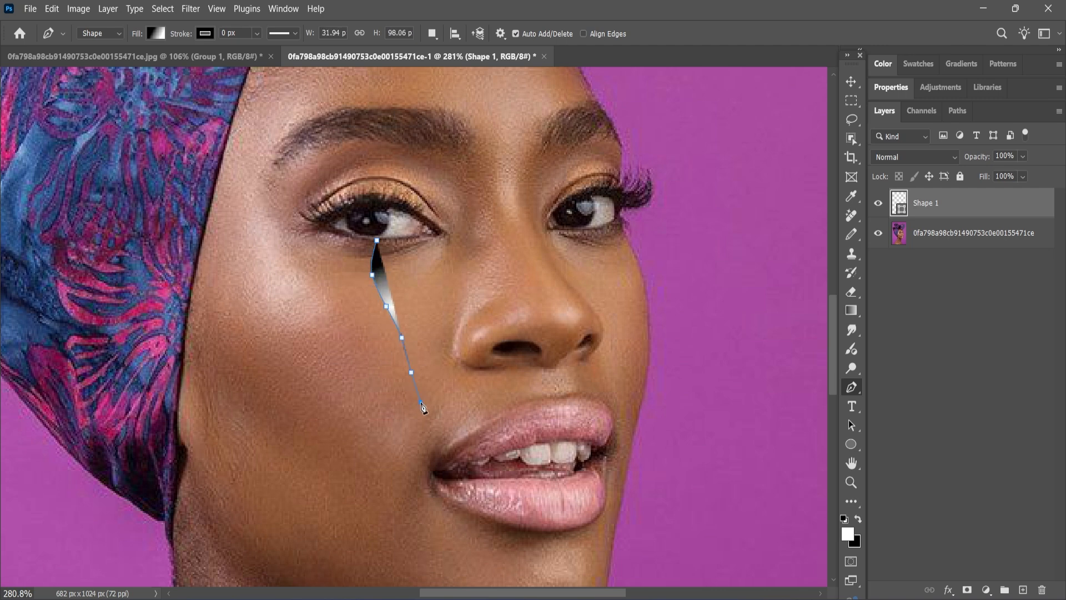
left_click(423, 412)
left_click(157, 33)
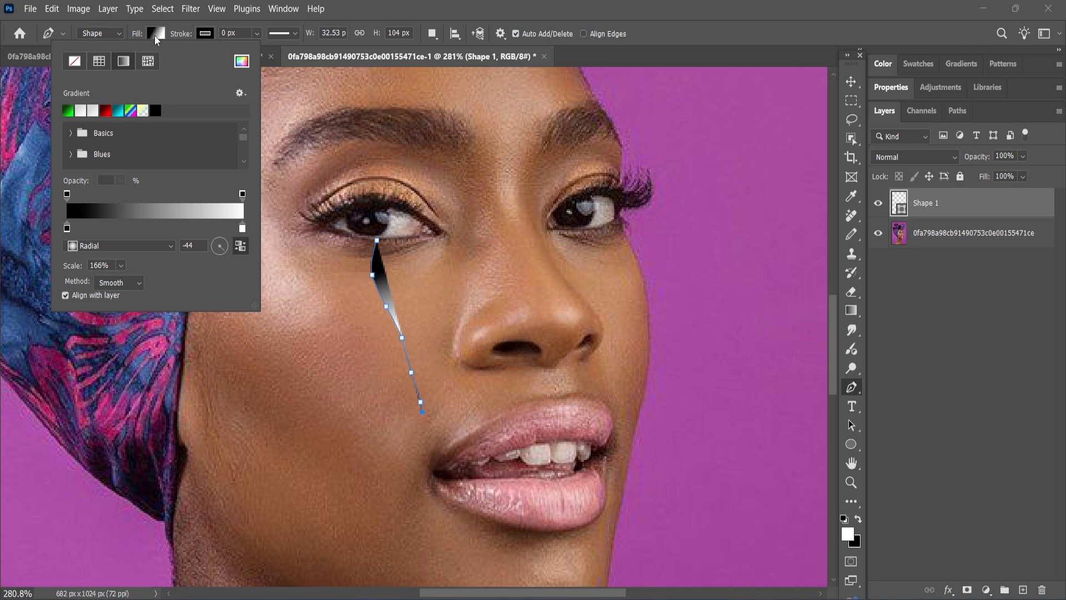
Set the tear shape's fill to No Color and its stroke width to about 6.99 px.
left_click(74, 62)
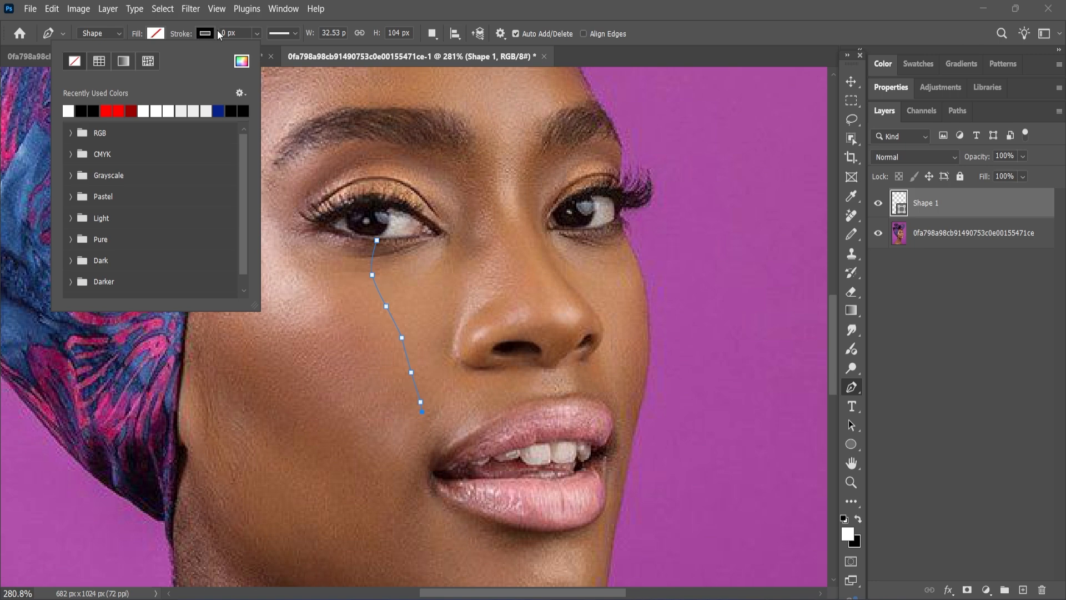
left_click(249, 27)
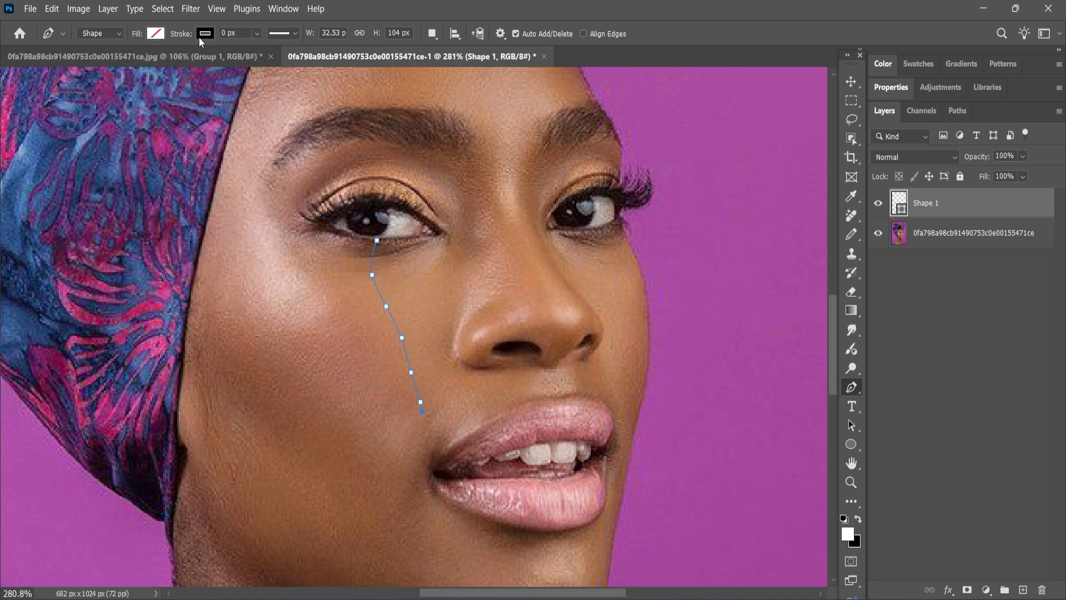
left_click(257, 34)
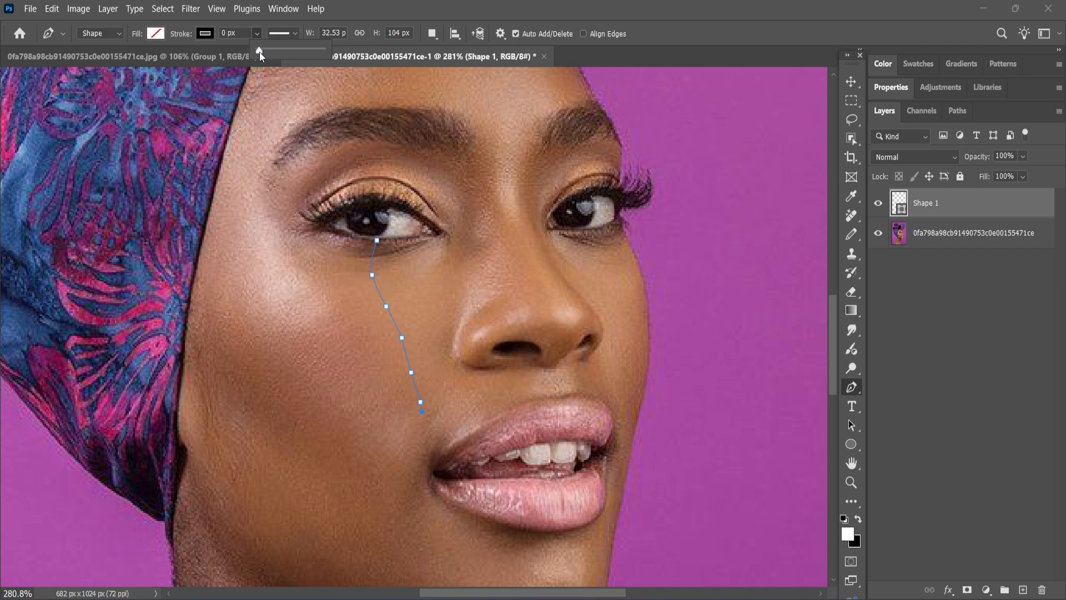
left_click_drag(262, 52, 276, 59)
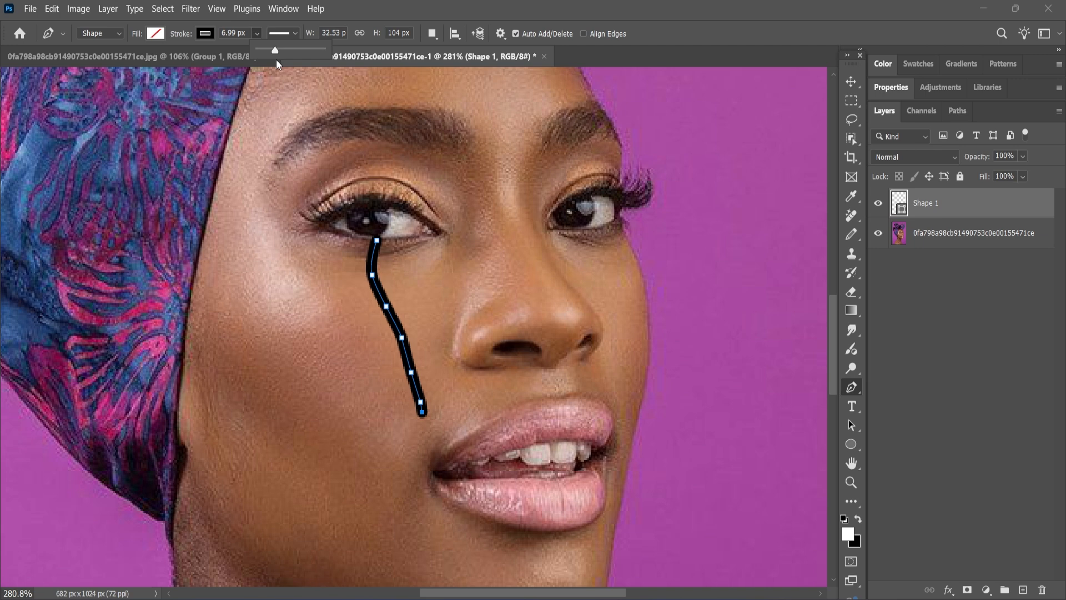
Move the tear stroke down about 8 px and reshape its upper bend to flow from the lower lid.
left_click(851, 83)
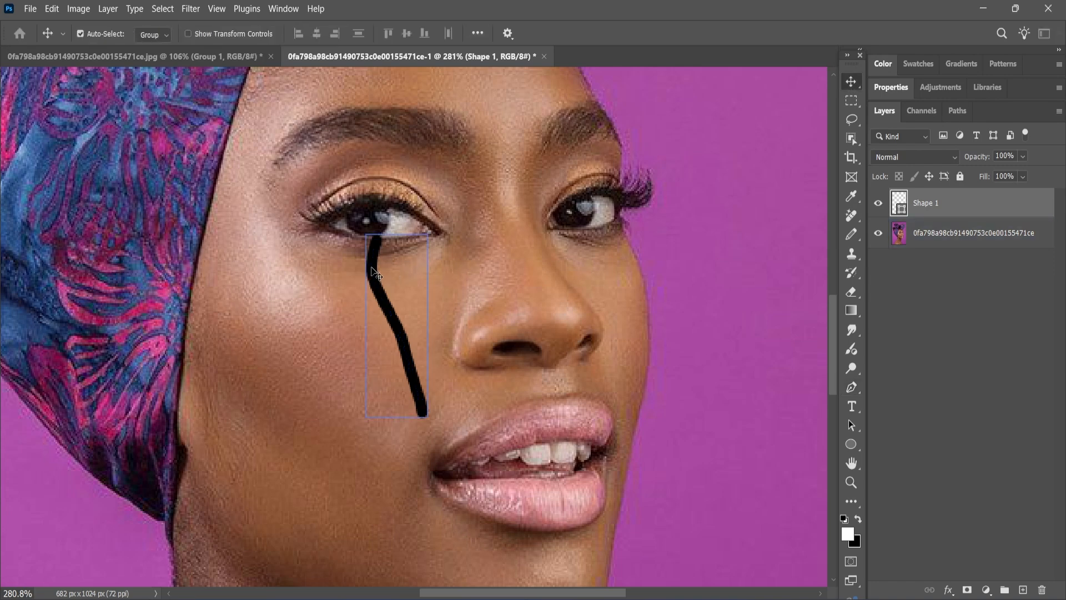
mouse_move(371, 269)
left_mouse_down()
mouse_move(374, 281)
mouse_move(374, 272)
left_mouse_up()
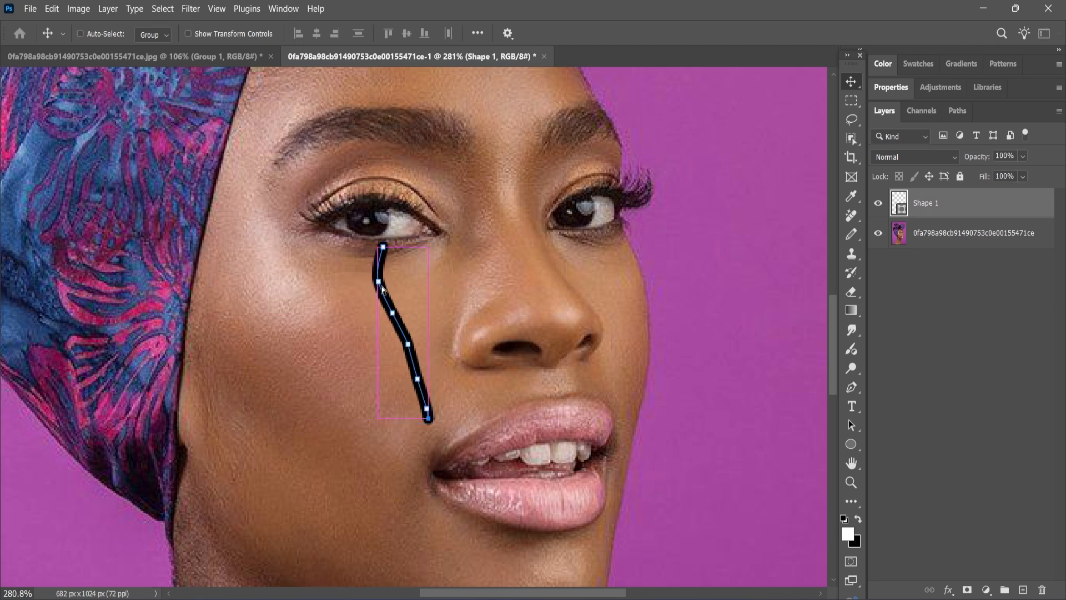
left_click_drag(381, 287, 384, 243)
left_click(380, 276, "ctrl")
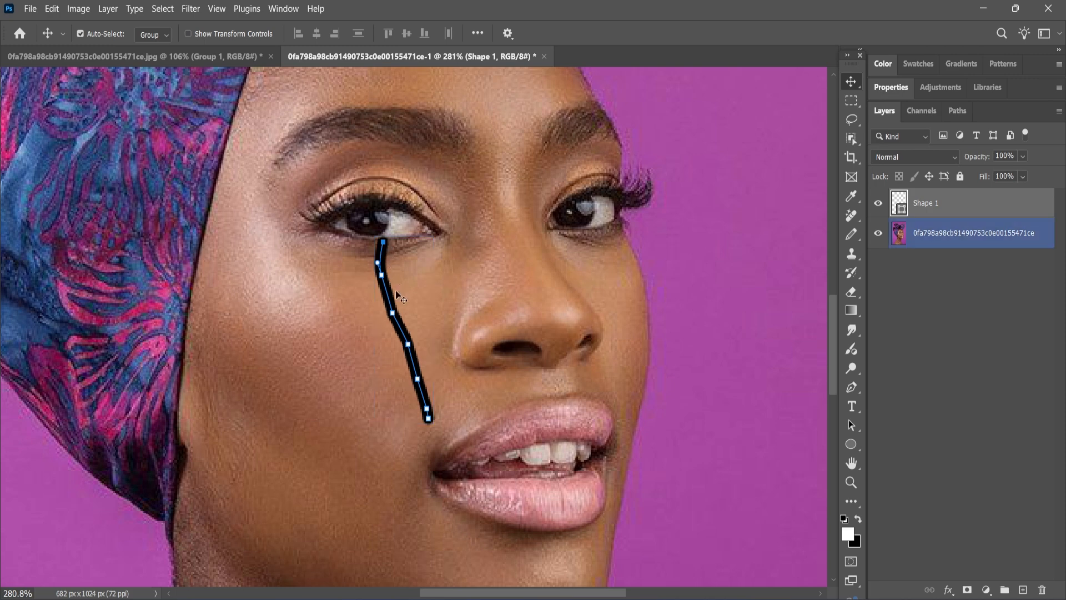
left_click(440, 319)
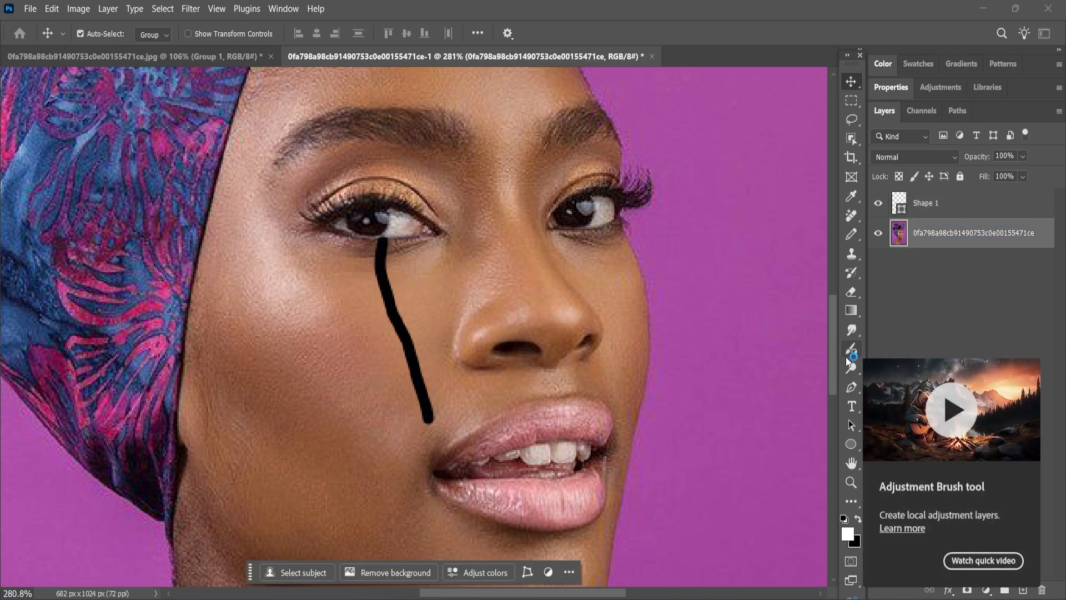
Set the Shape 1 tear layer's blend mode to Soft Light.
left_click(935, 205)
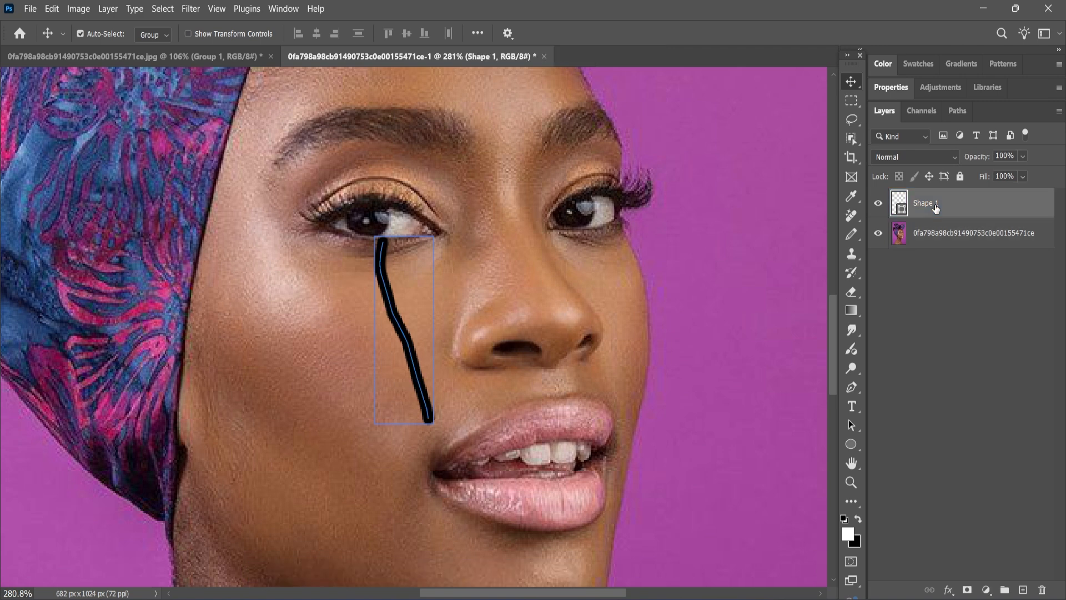
left_click(929, 155)
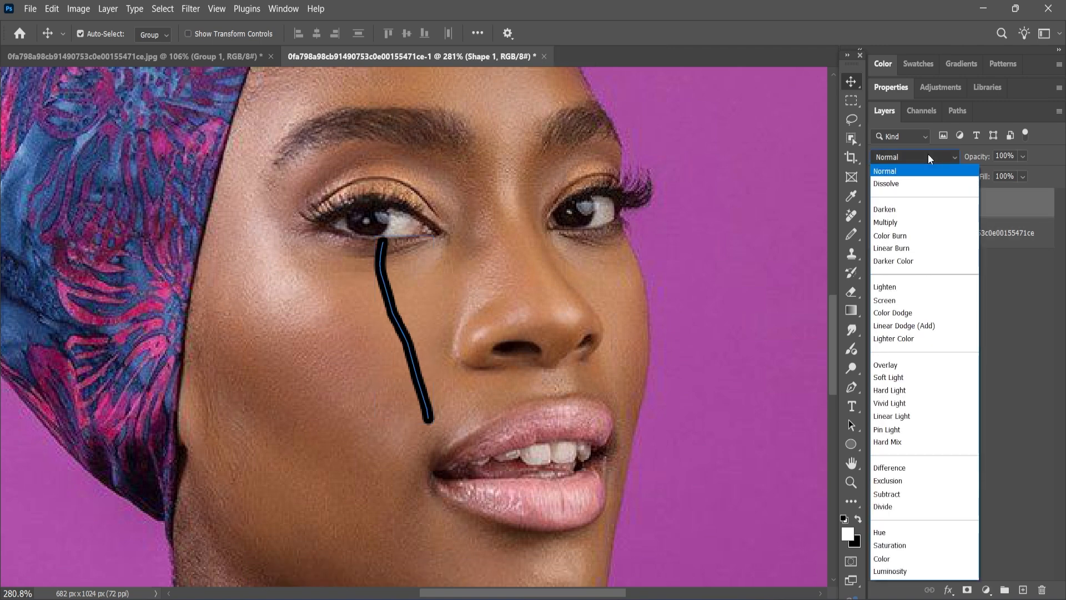
left_click(888, 377)
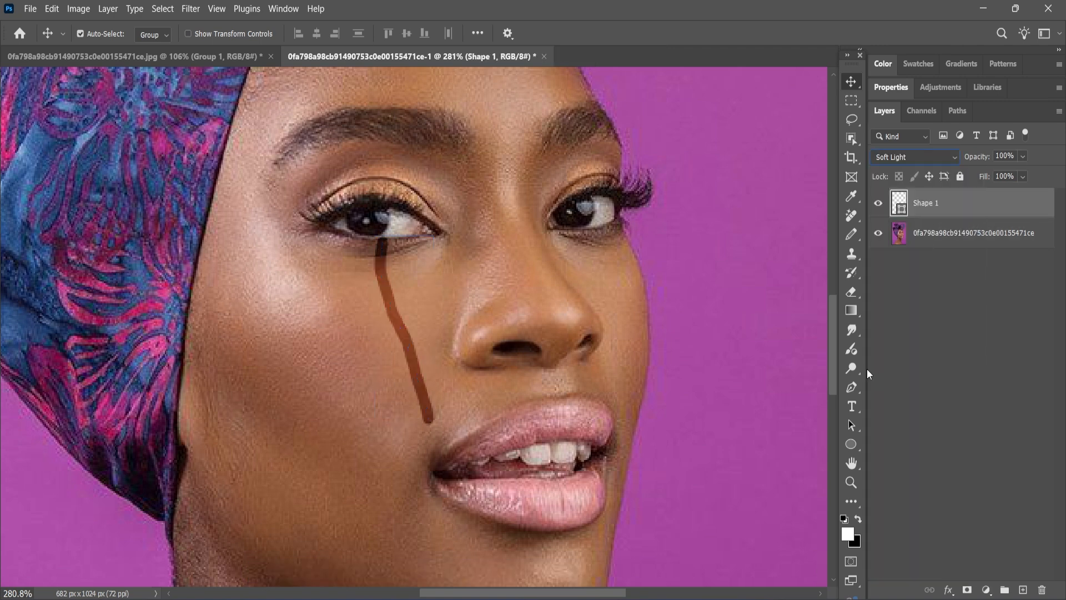
Lower Shape 1's opacity, trying 25% and 20% in the Opacity field.
left_click(1022, 156)
left_click_drag(1010, 176, 1001, 178)
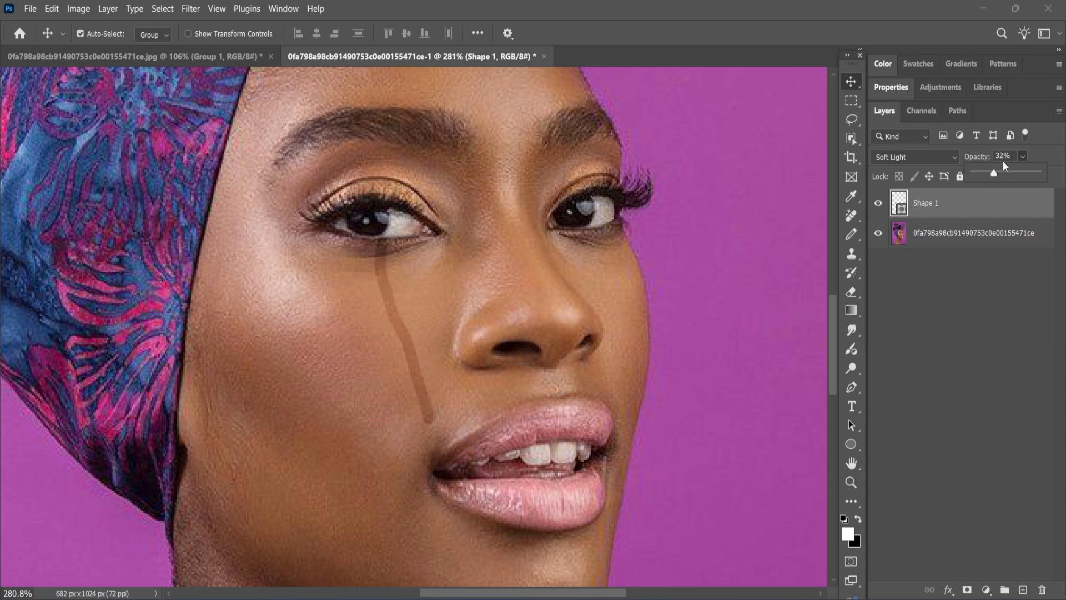
left_click(998, 157)
type("25")
left_click(1006, 158)
type("20")
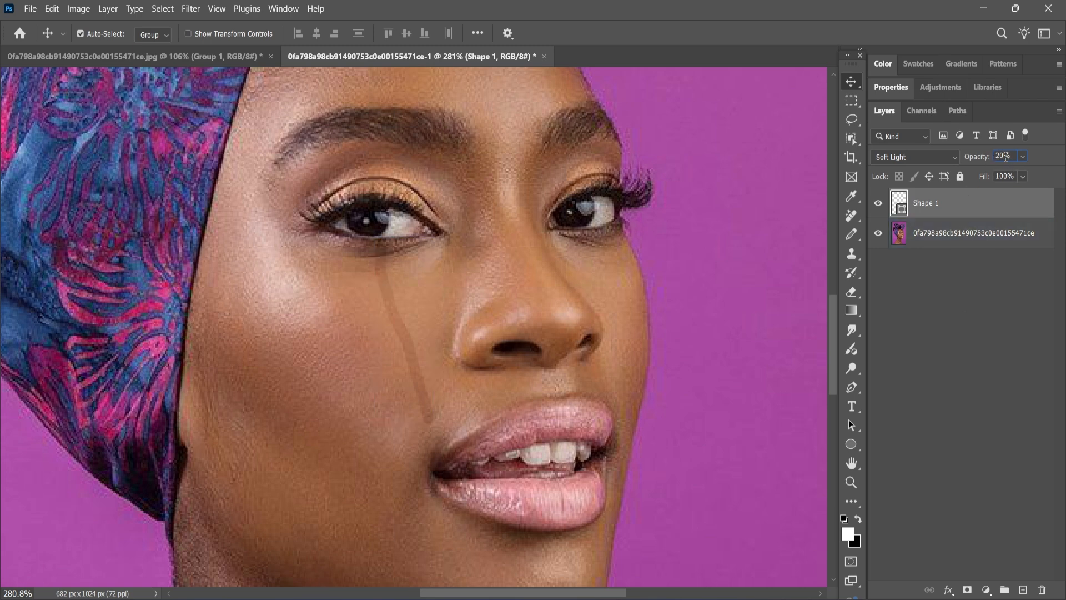
key("BackSpace")
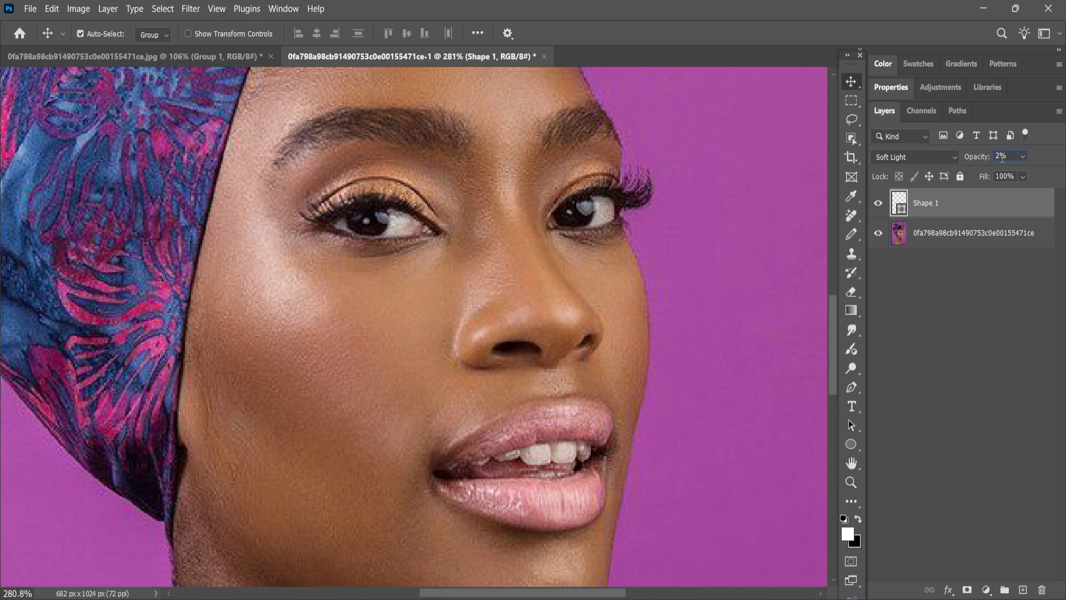
type("5")
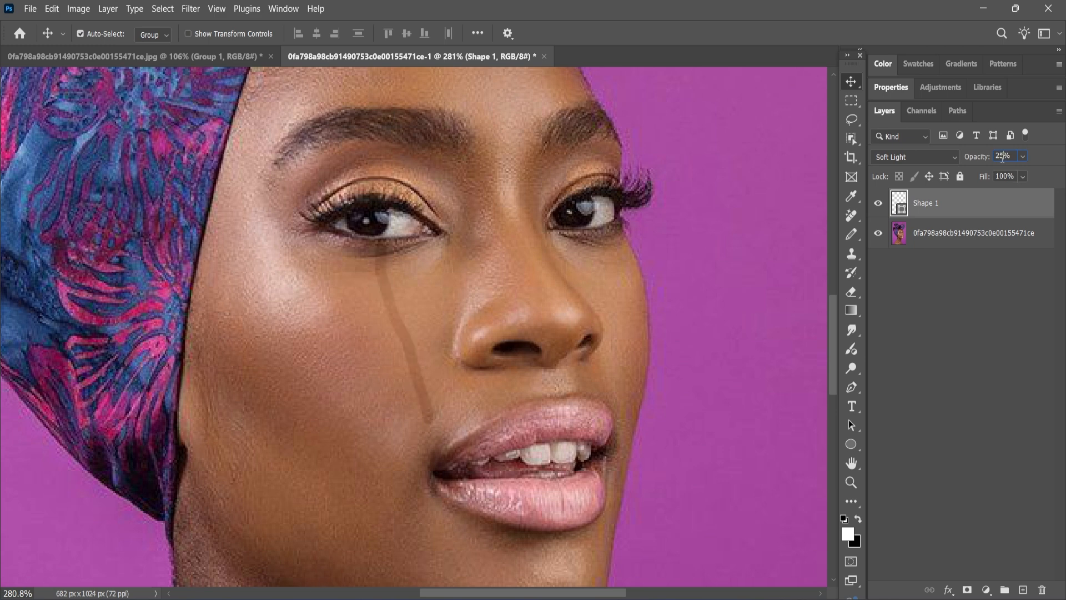
Reselect Shape 1 and settle its opacity at 20%.
left_click(969, 223)
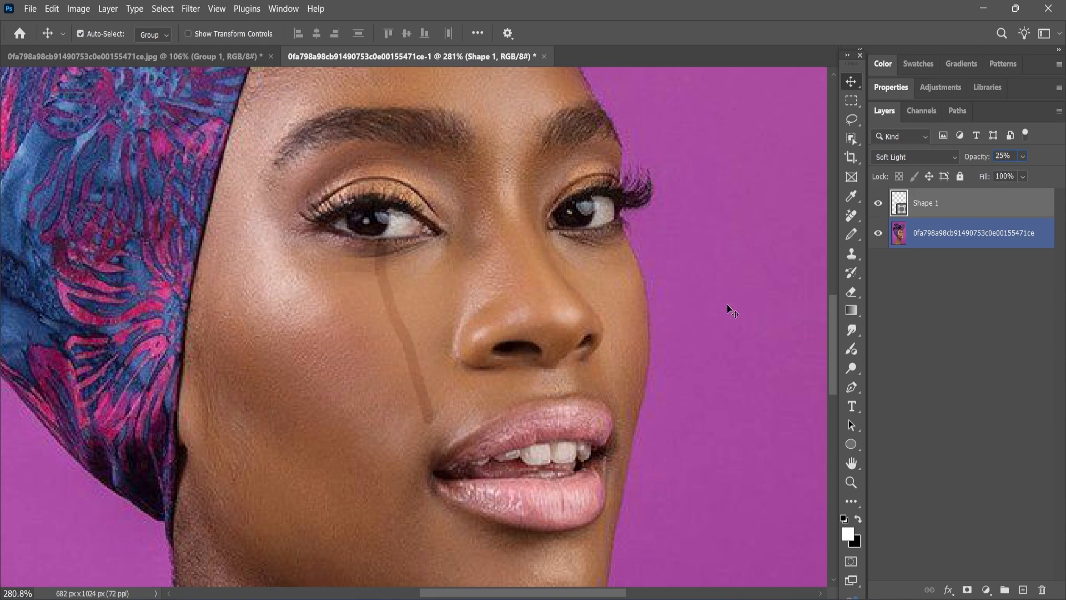
left_click(954, 313)
scroll(596, 310, "down", 5)
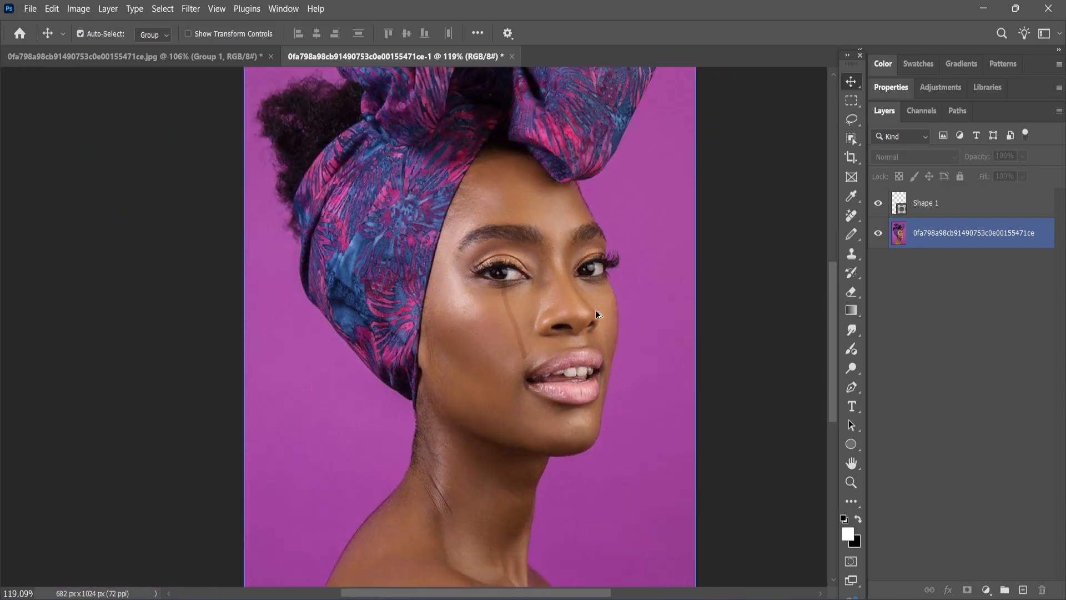
scroll(597, 312, "up", 5)
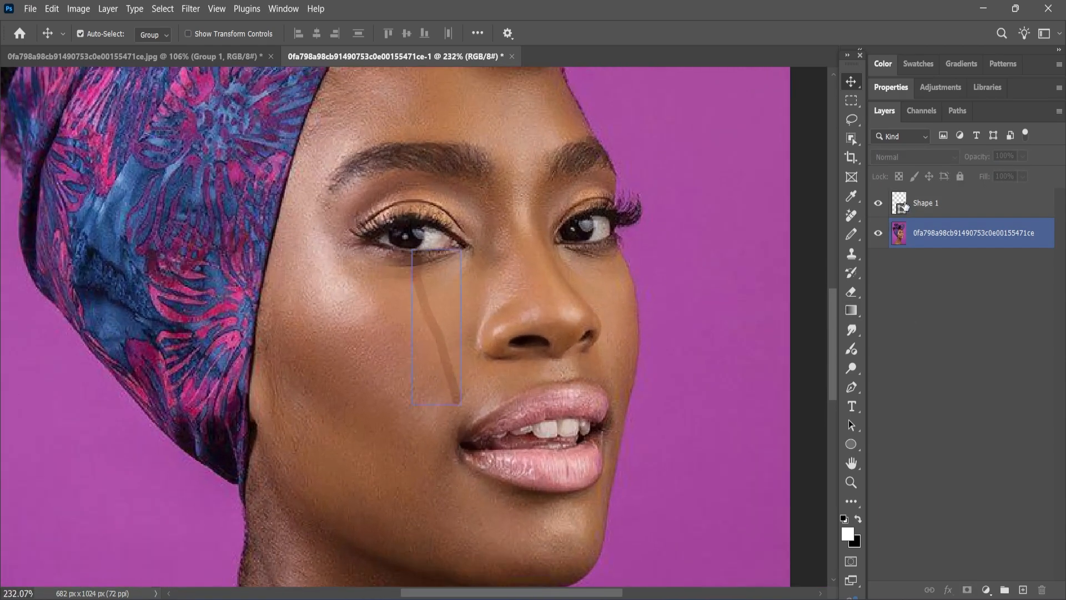
left_click(939, 203)
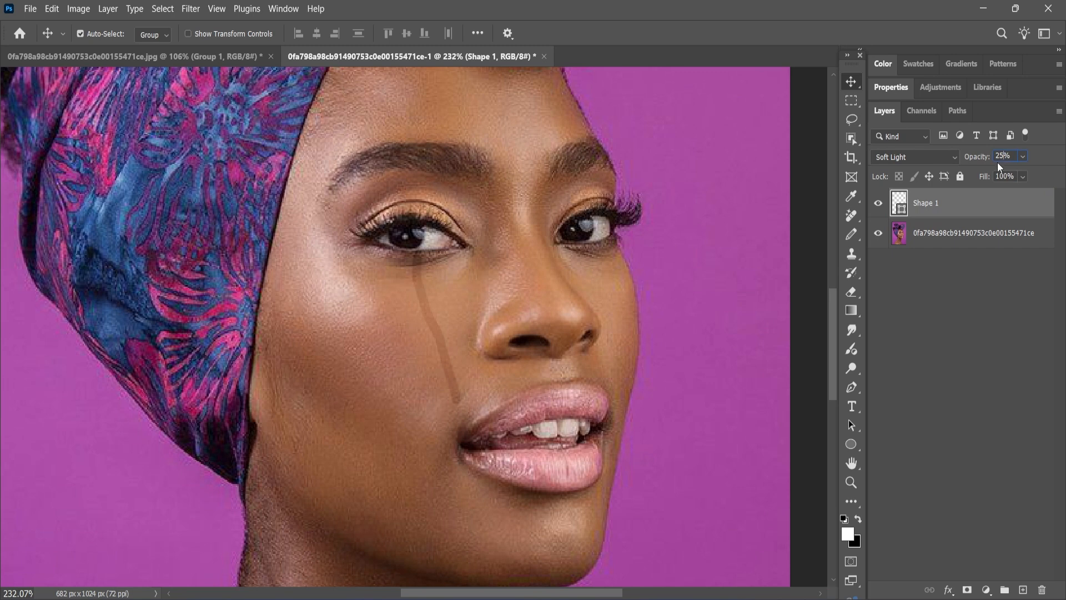
key("BackSpace")
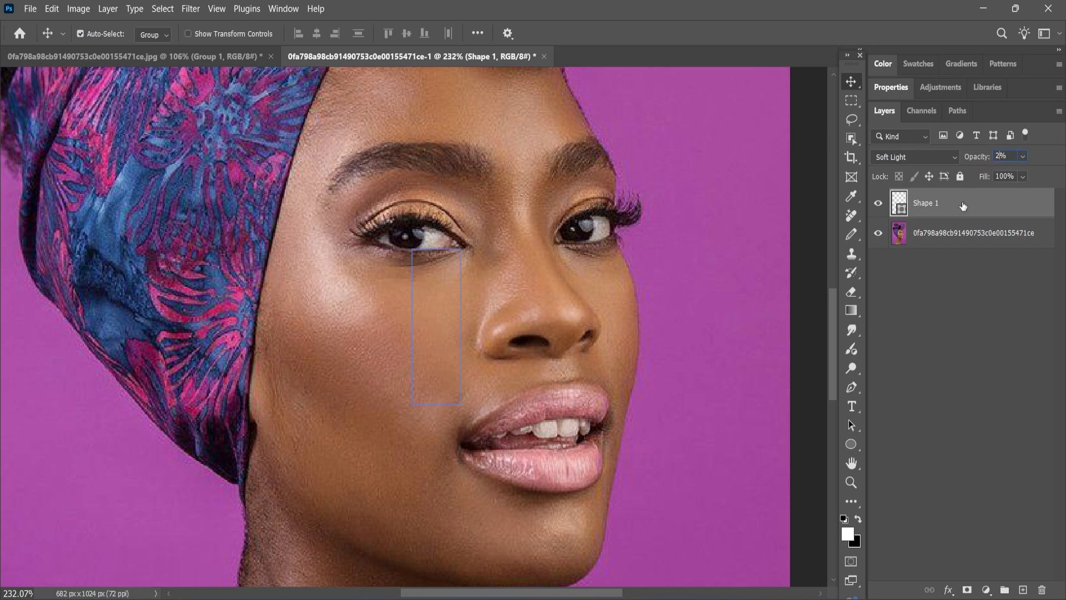
type("0")
left_click(958, 292)
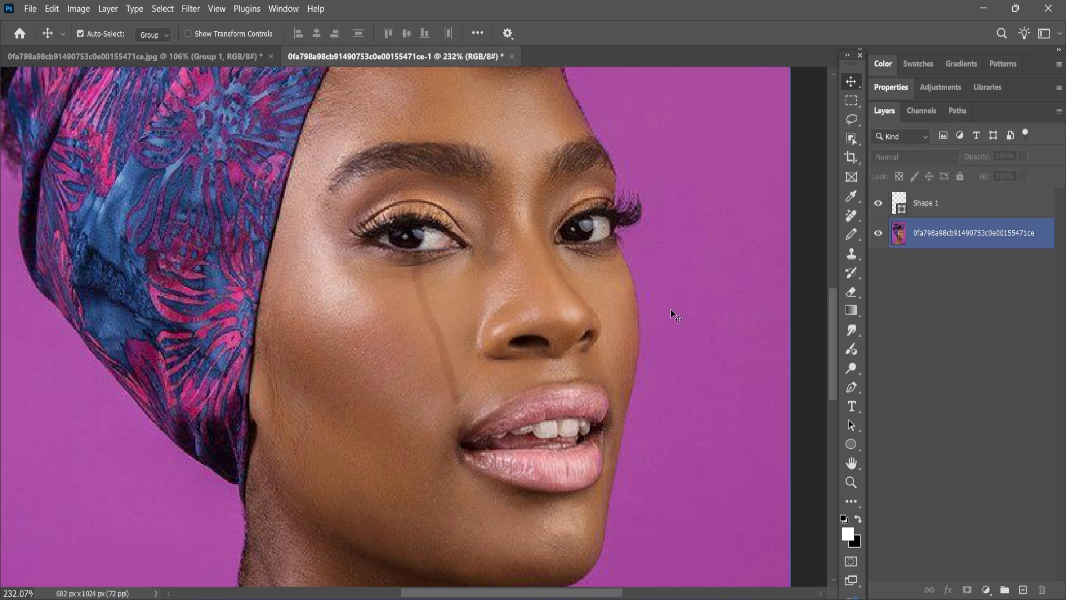
left_click(811, 461)
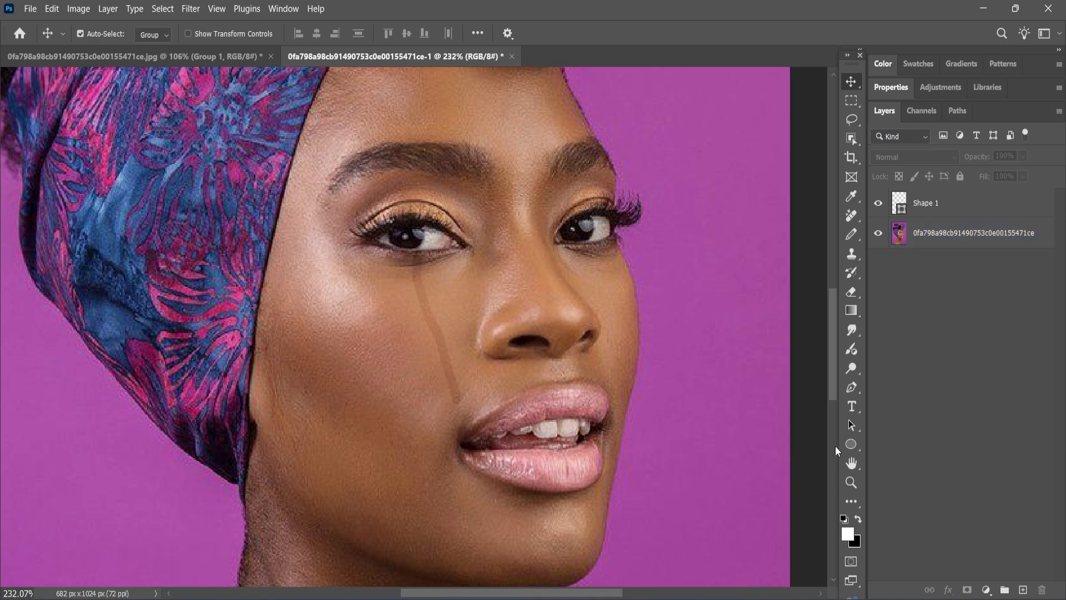
left_click(851, 444)
Draw a 6×10 px ellipse at the tear's lower tip and set its stroke width to 0 px.
scroll(487, 399, "up", 5)
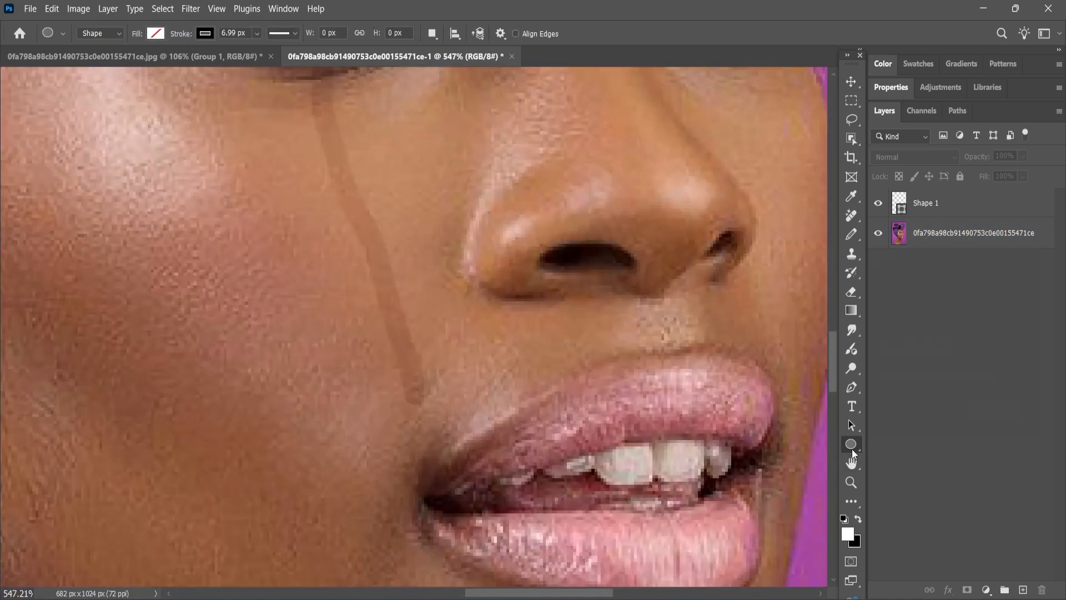
right_click(854, 454)
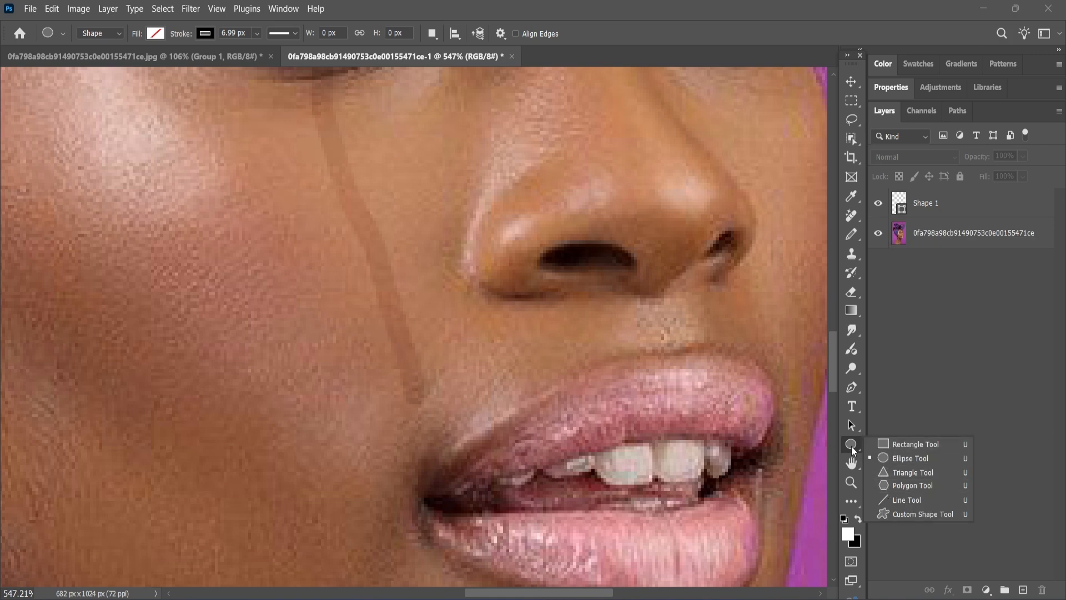
left_click(897, 459)
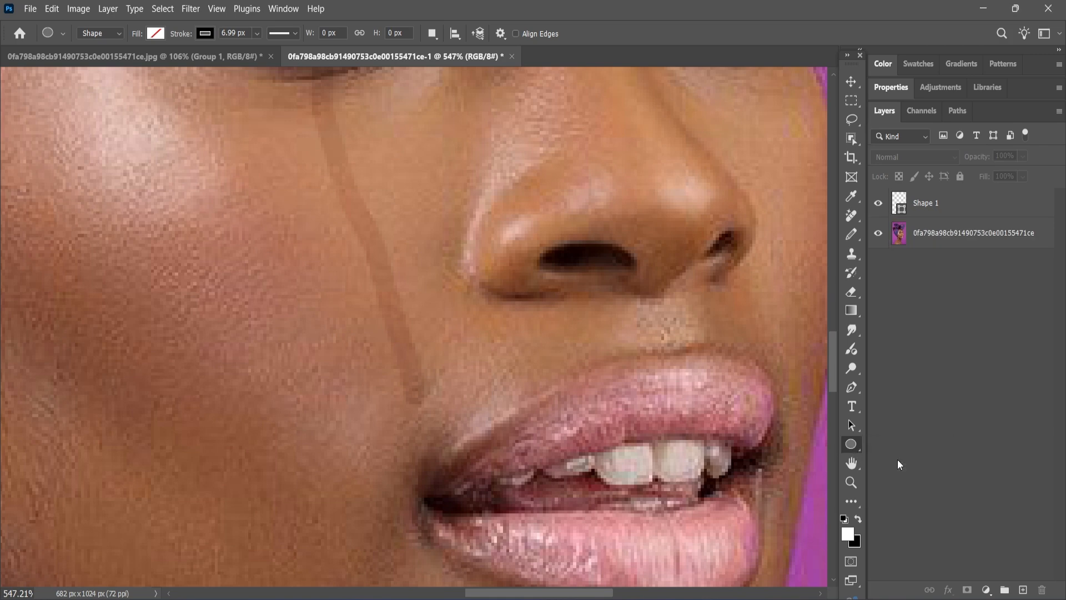
left_click_drag(403, 371, 420, 399)
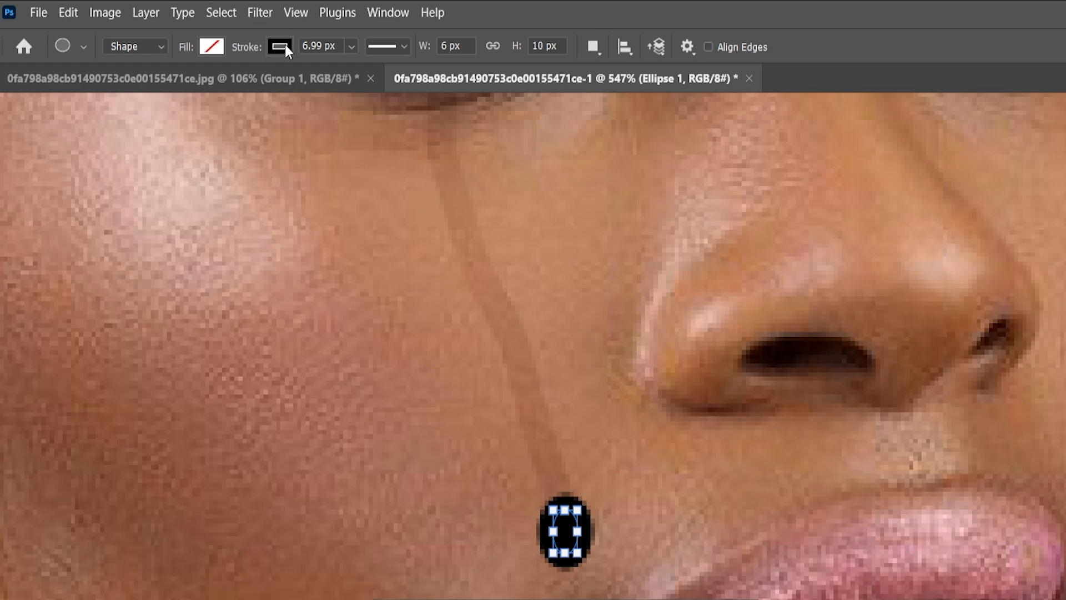
mouse_move(351, 46)
left_mouse_down()
mouse_move(348, 67)
mouse_move(297, 74)
left_mouse_up()
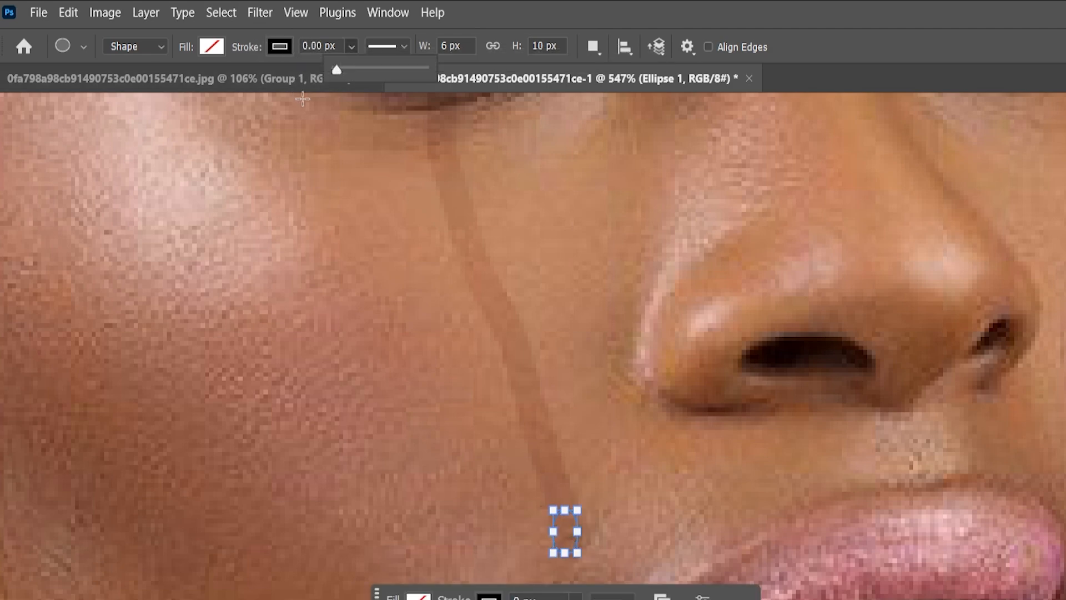
Give Ellipse 1 a black-to-white radial gradient fill and inspect its colour and opacity stops.
left_click(211, 47)
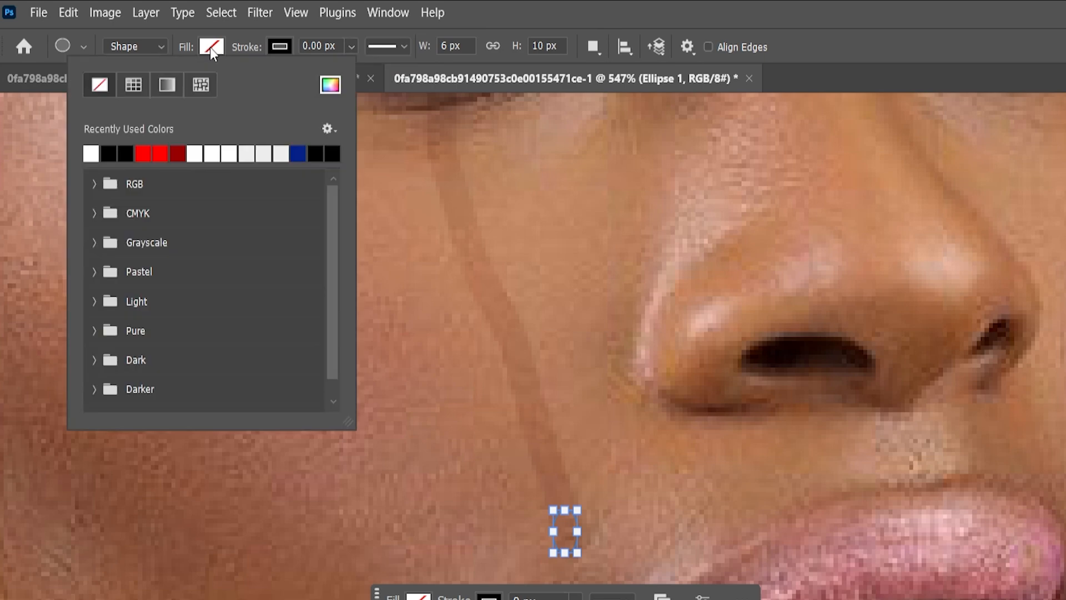
left_click(171, 84)
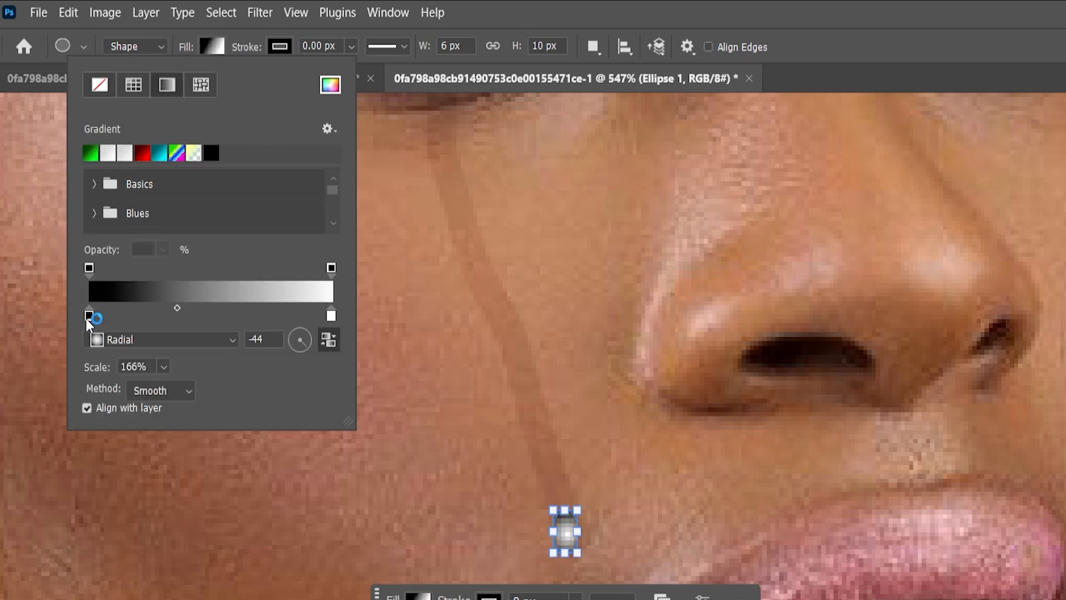
left_click(331, 315)
left_click(330, 268)
left_click(89, 269)
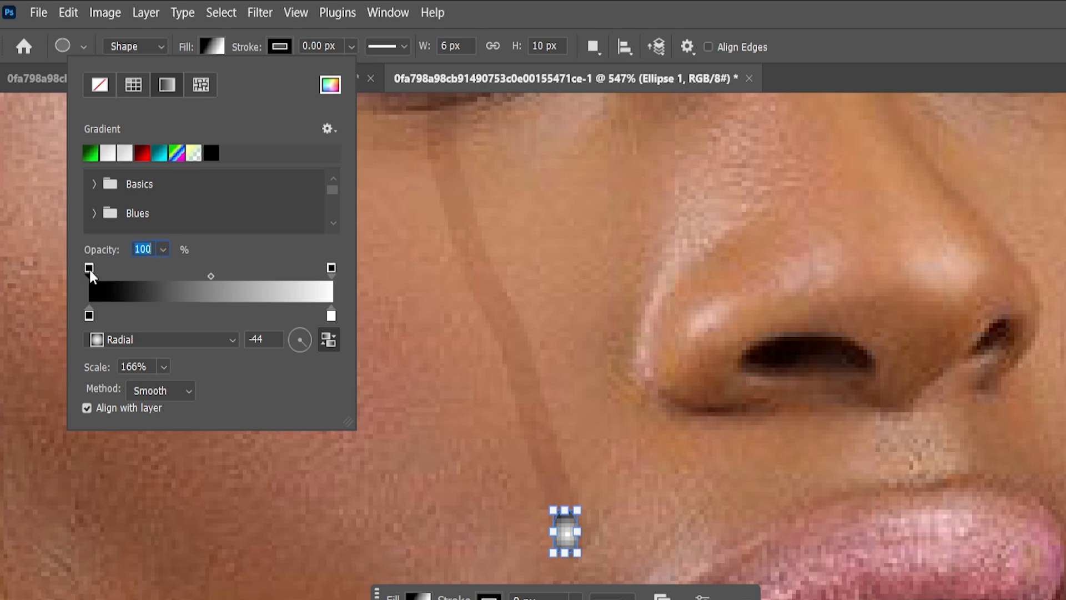
Confirm the gradient's black and white colour stops in the Color Picker.
left_click(89, 316)
double_click(89, 315)
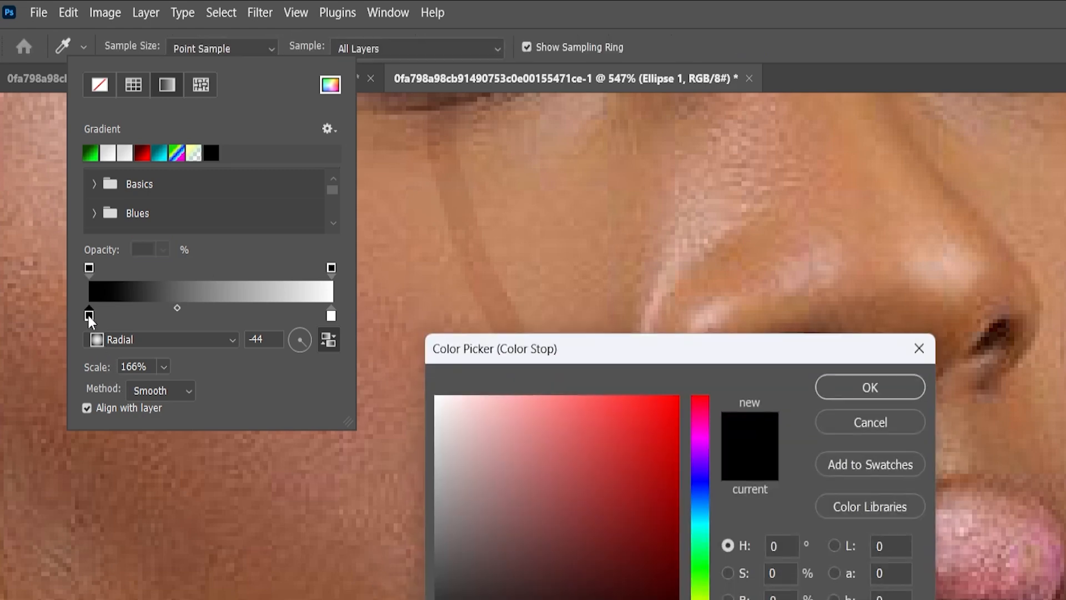
left_click(833, 388)
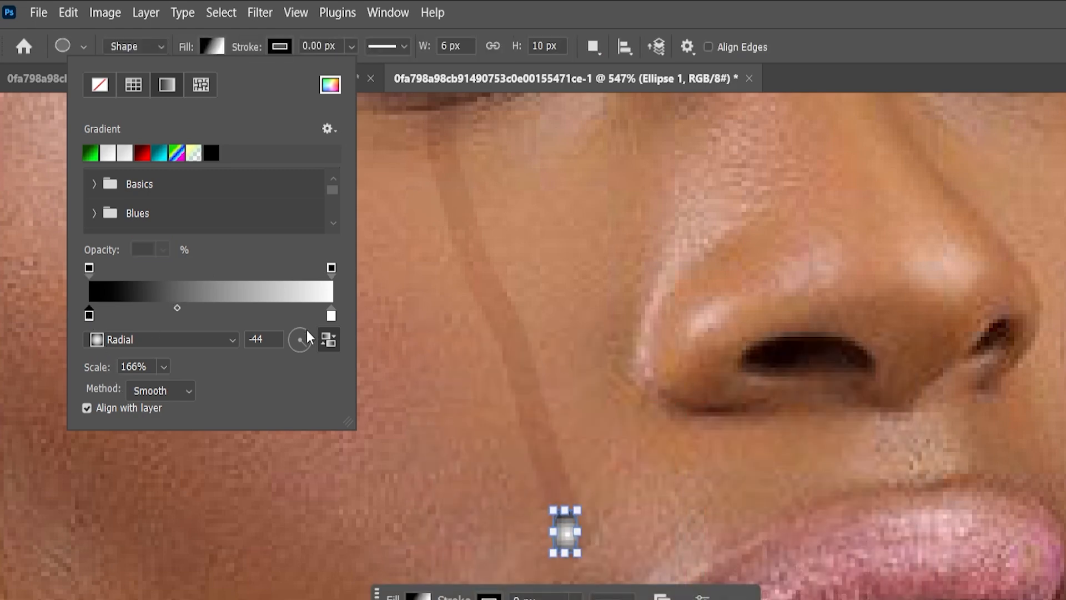
double_click(333, 316)
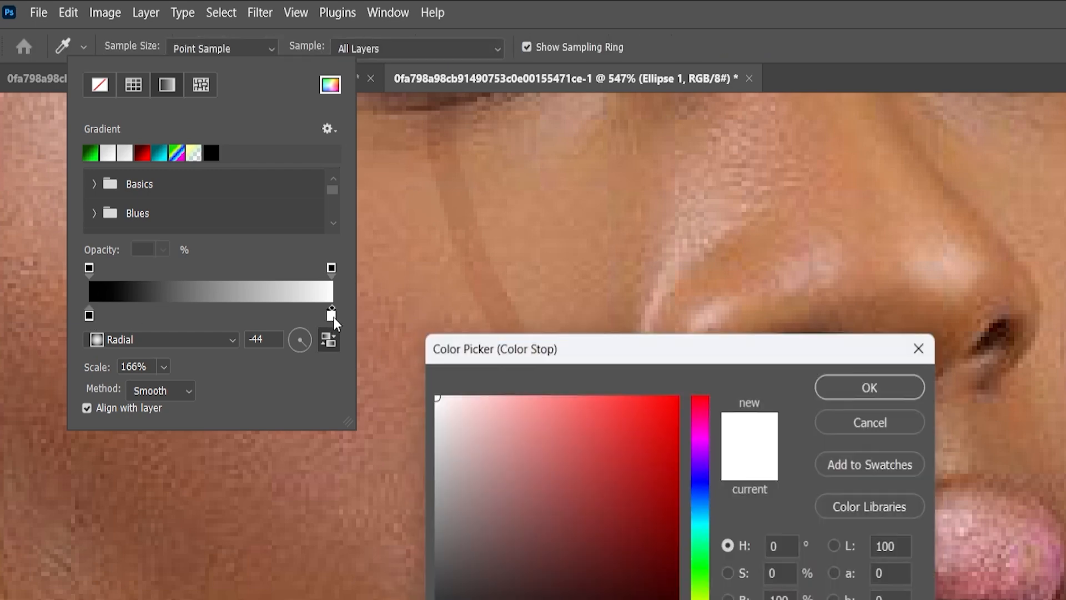
left_click(835, 396)
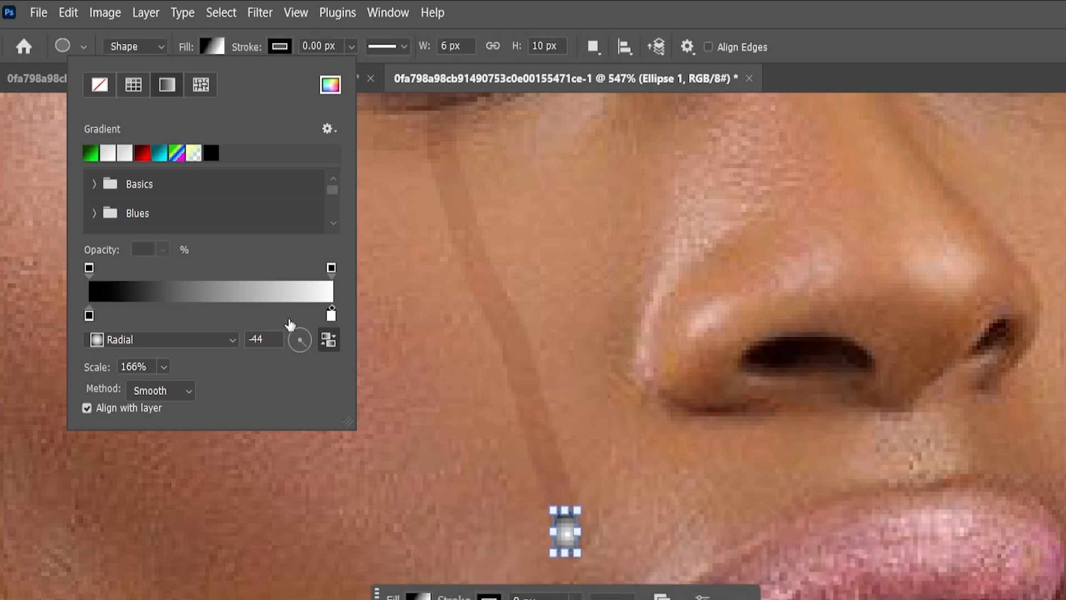
Keep the Radial gradient type, with a white centre, -44° angle and 166% scale.
left_click(192, 339)
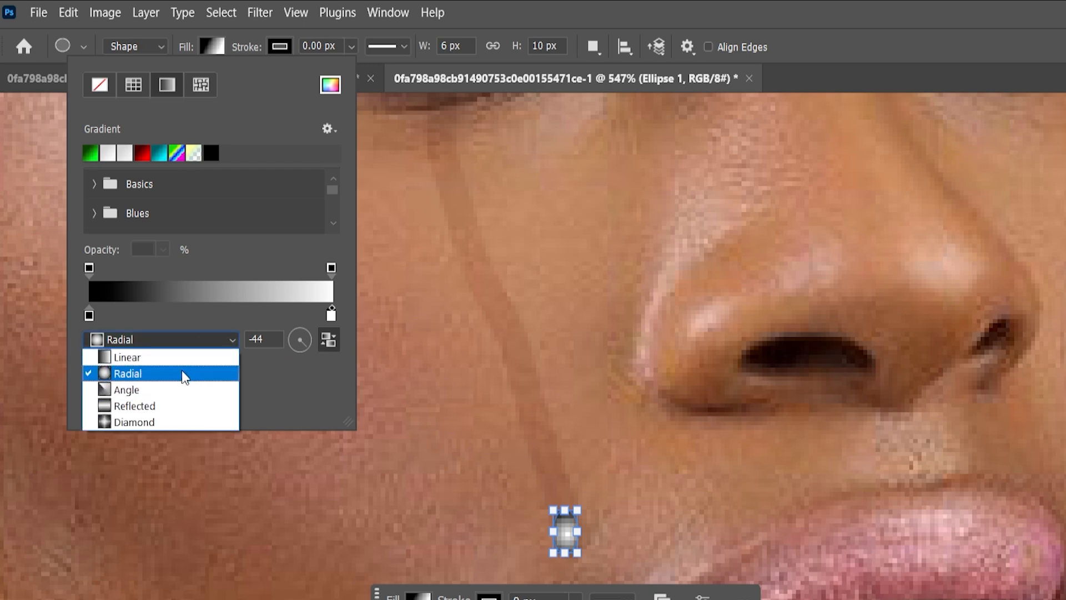
left_click(184, 375)
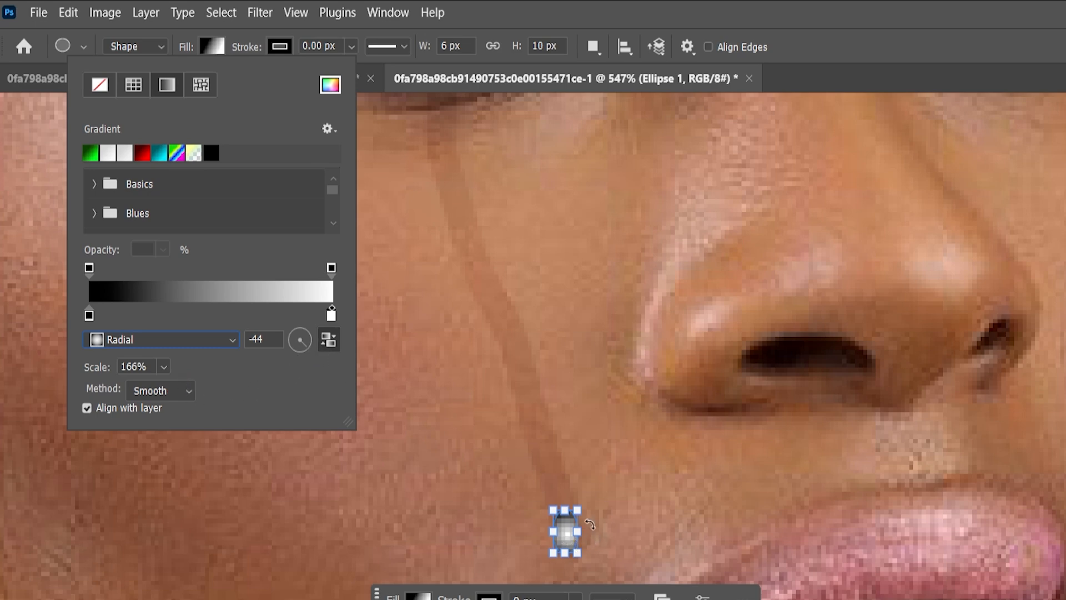
key("alt")
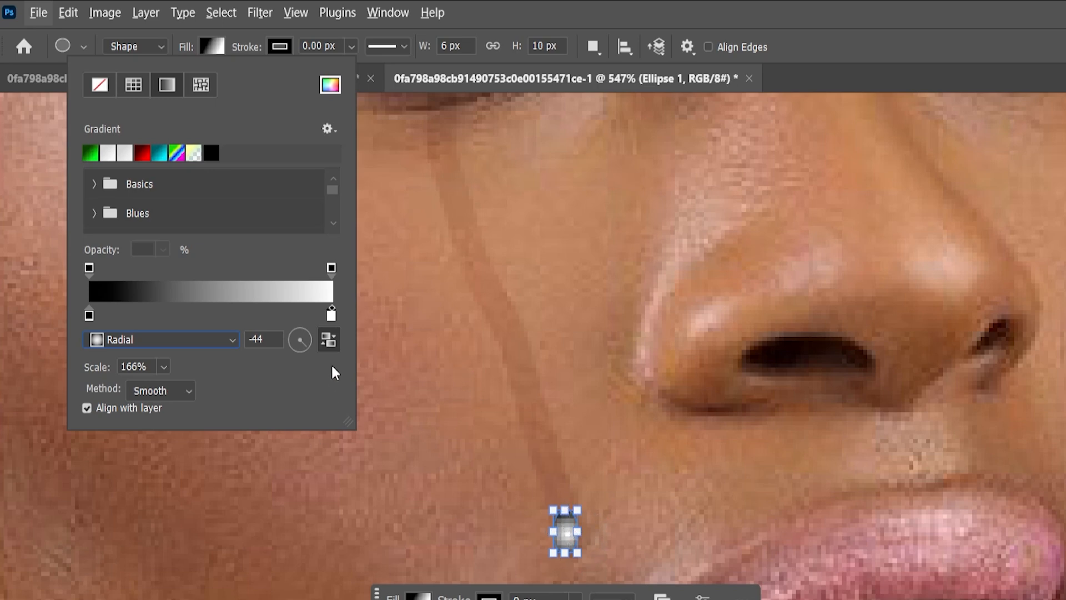
left_click(327, 341)
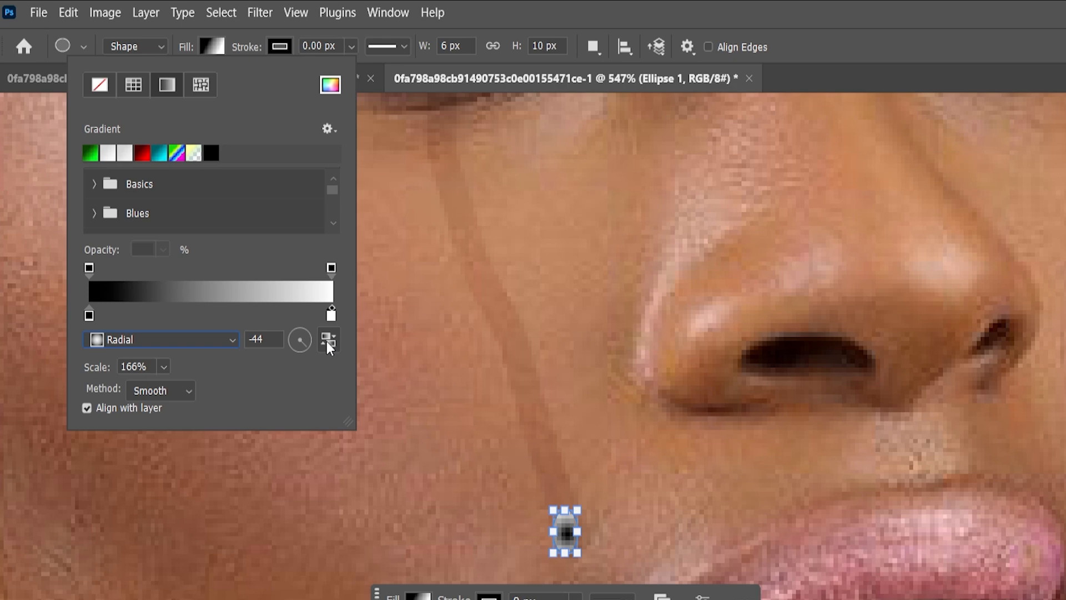
left_click(327, 341)
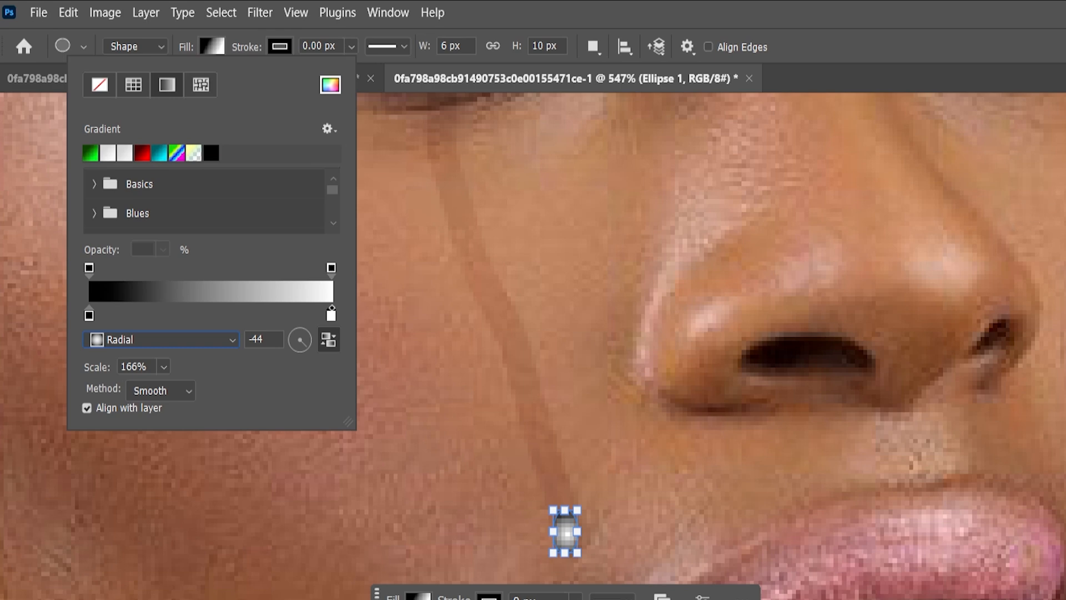
Rotate the droplet ellipse to -15.13° with Free Transform and set its blend mode to Soft Light.
left_click(852, 82)
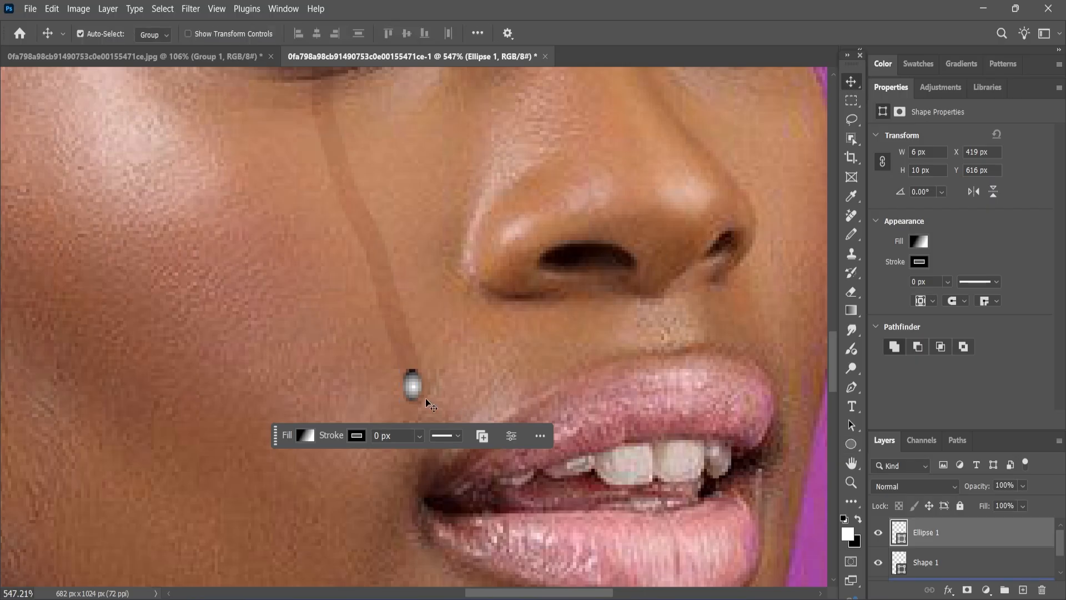
scroll(420, 385, "up", 2)
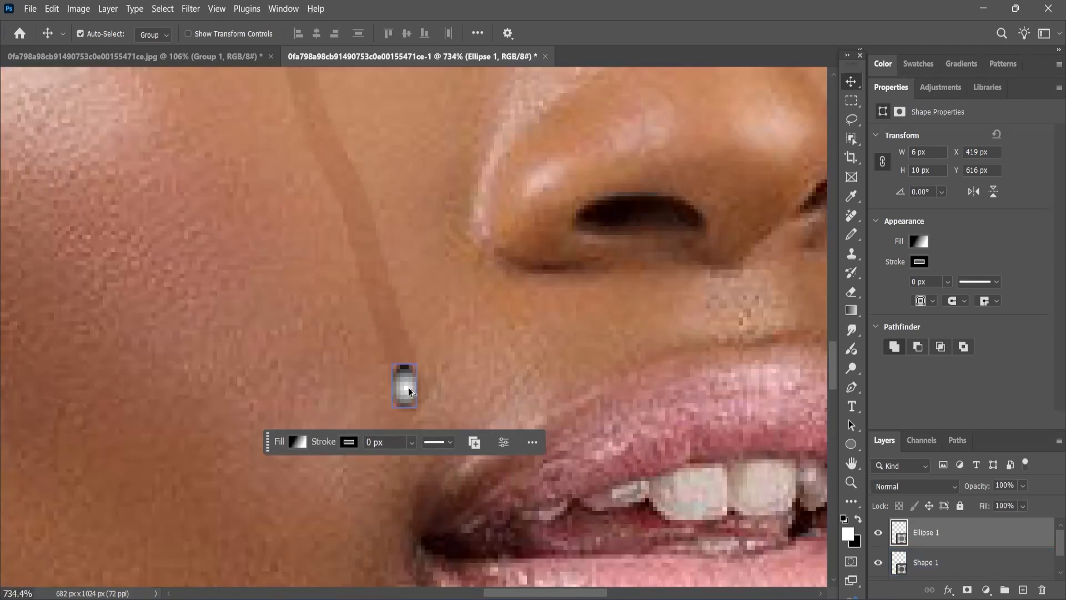
scroll(409, 388, "down", 3)
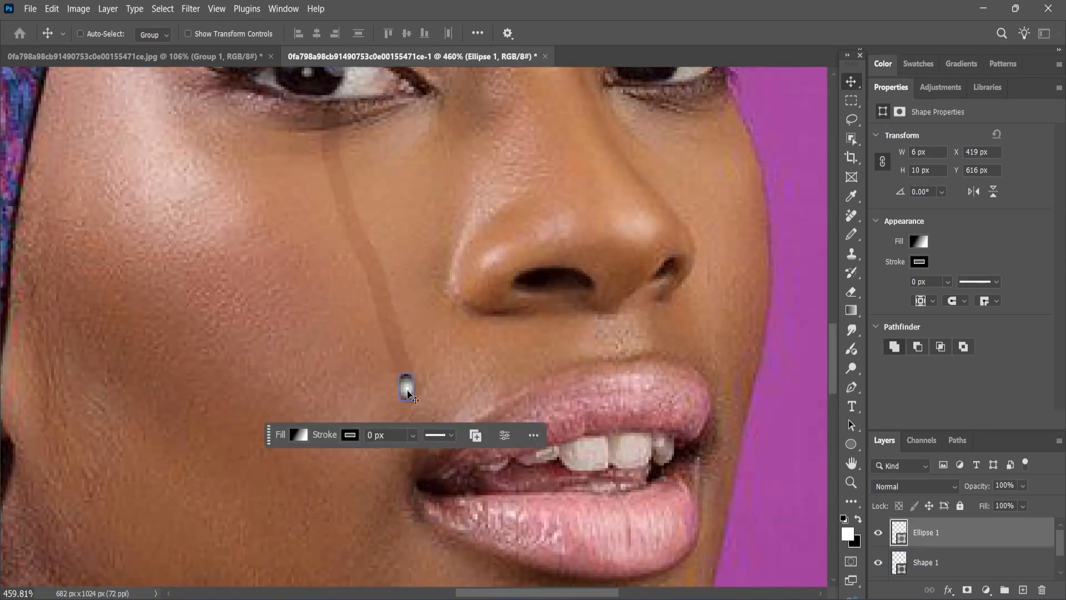
key("ctrl+t")
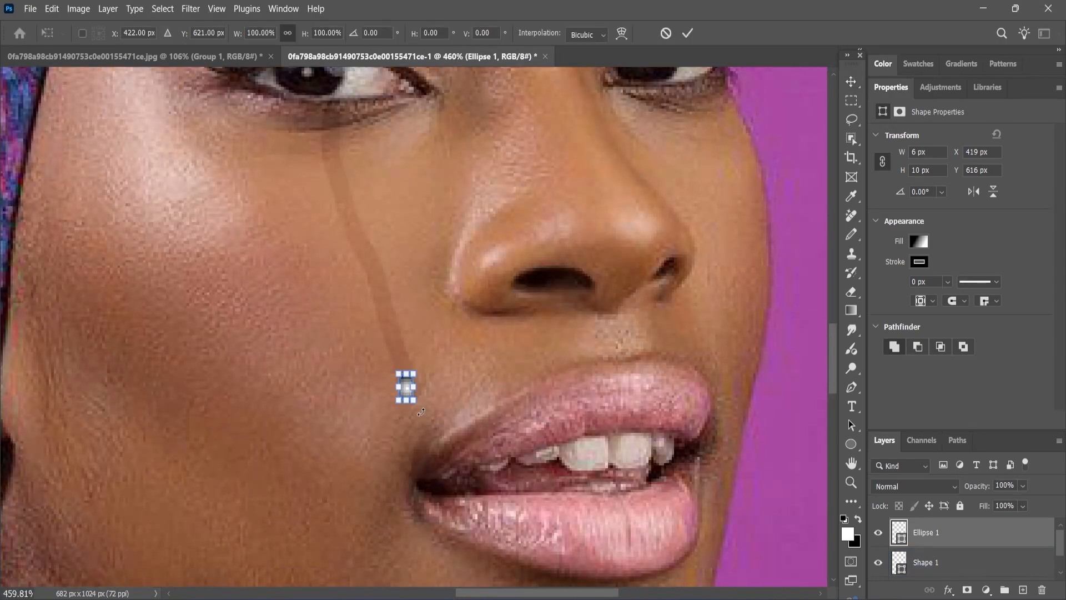
left_click_drag(421, 412, 409, 388)
left_click(687, 35)
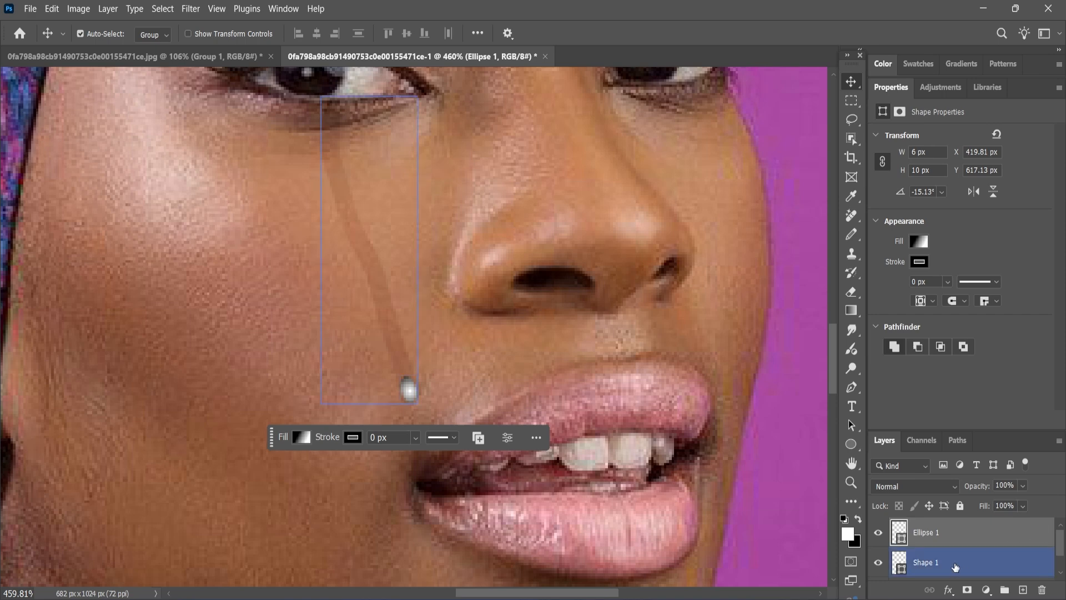
left_click(922, 490)
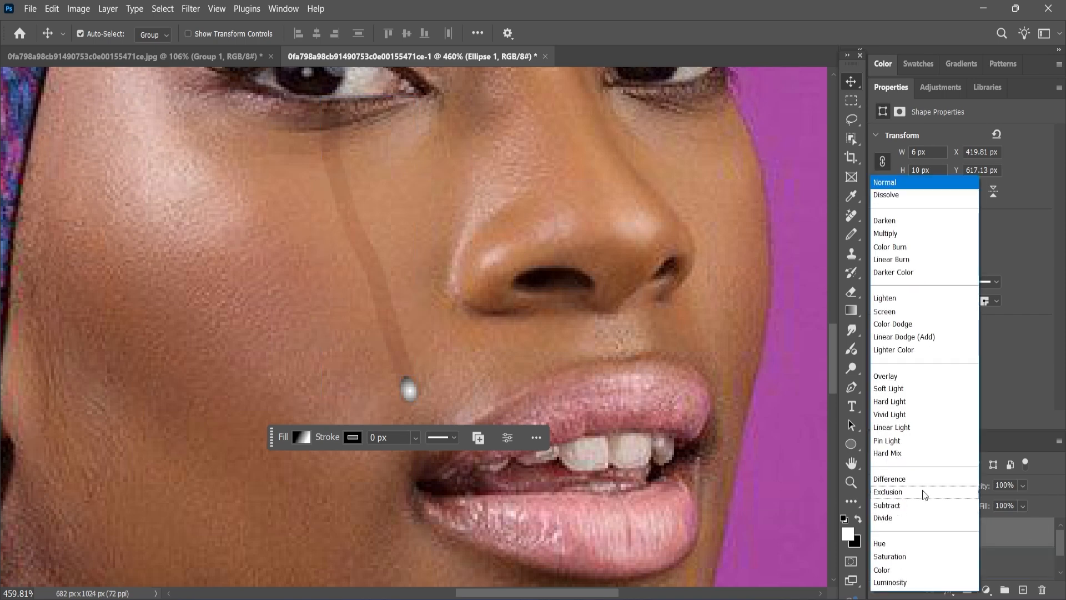
left_click(899, 389)
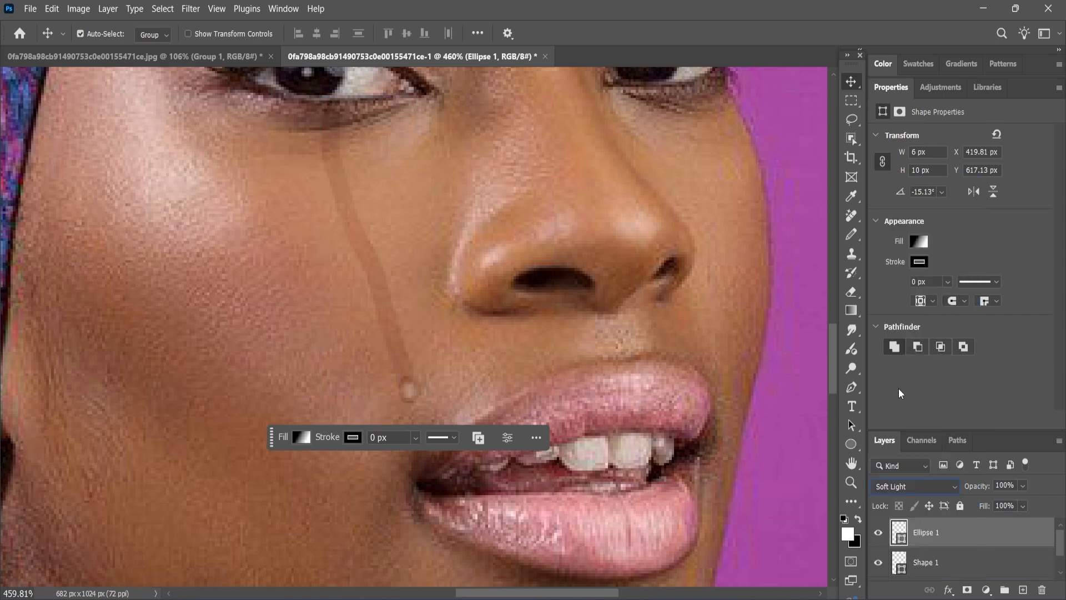
left_click(749, 427)
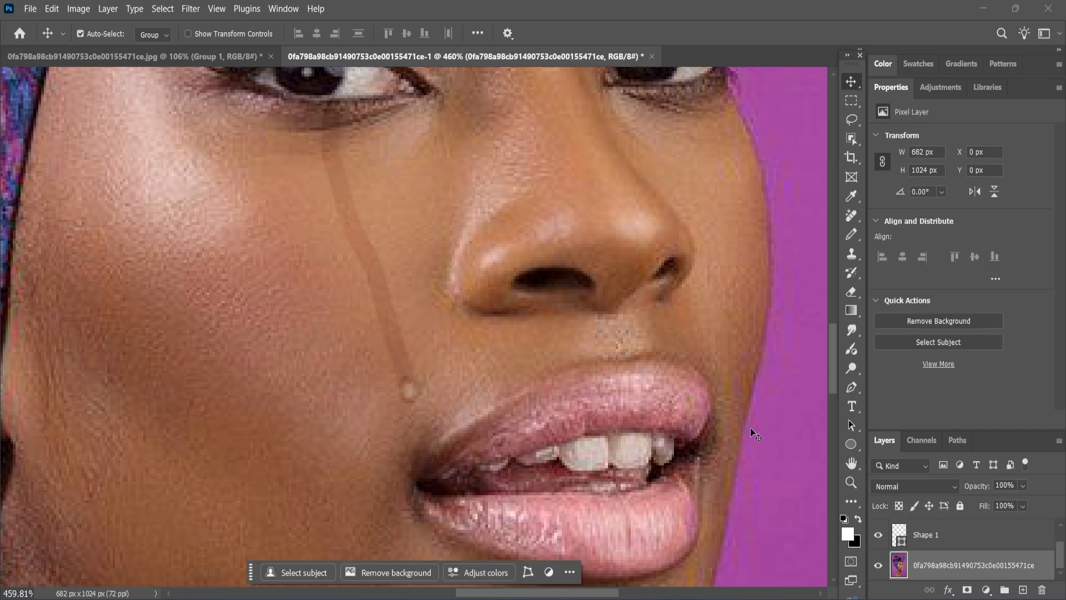
scroll(452, 444, "down", 5)
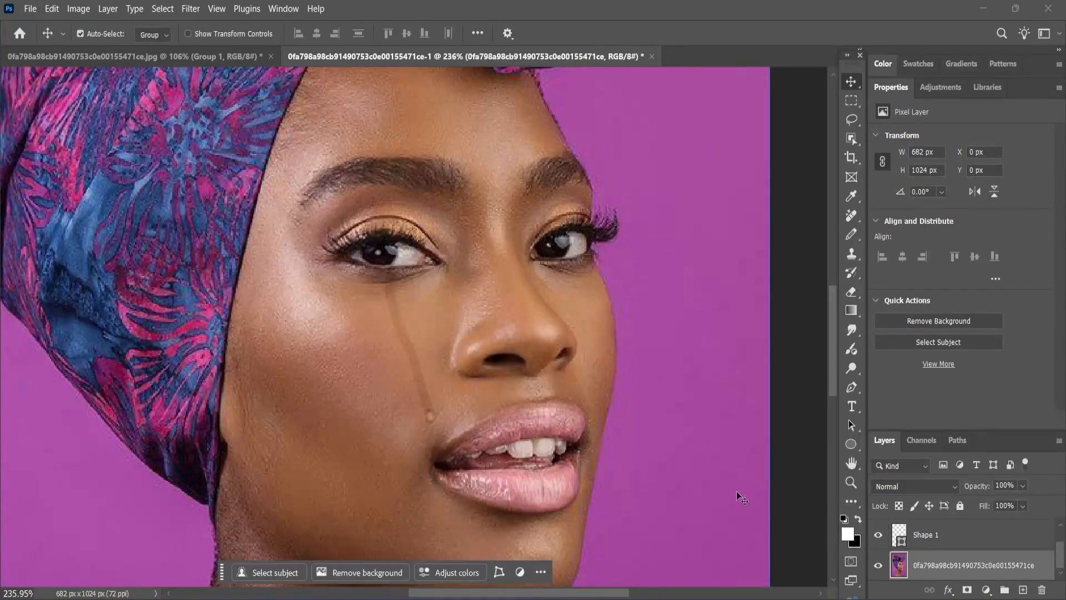
double_click(894, 86)
left_click(949, 207)
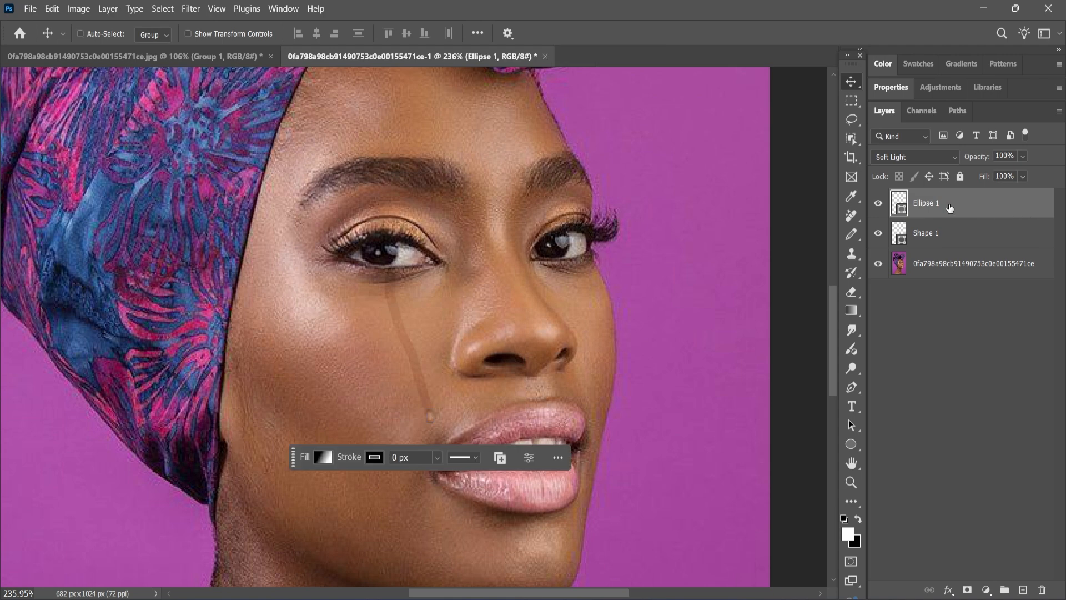
key("ctrl+j")
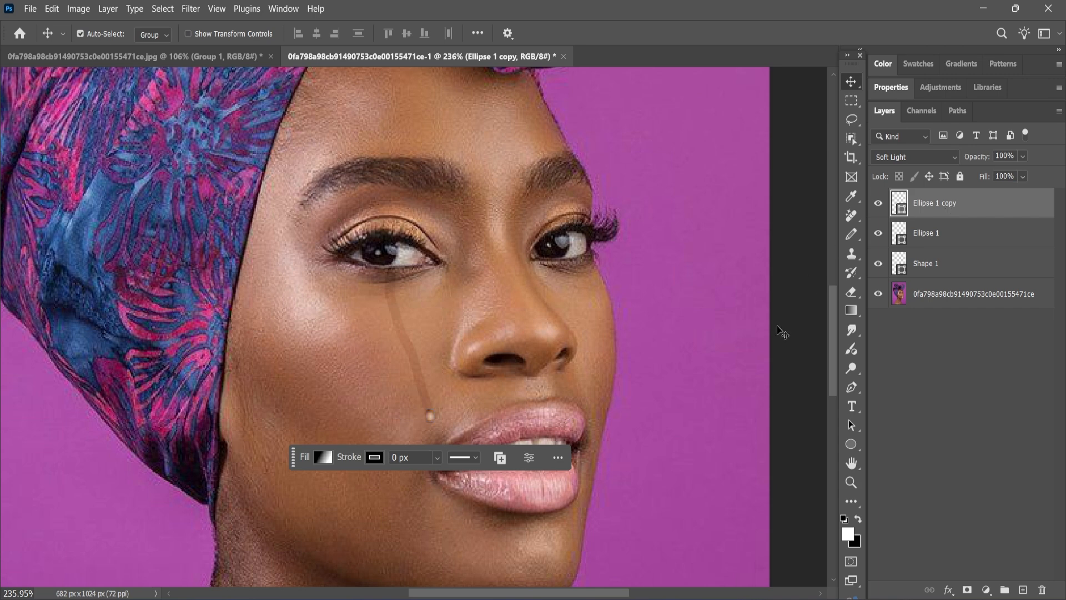
left_click(635, 375)
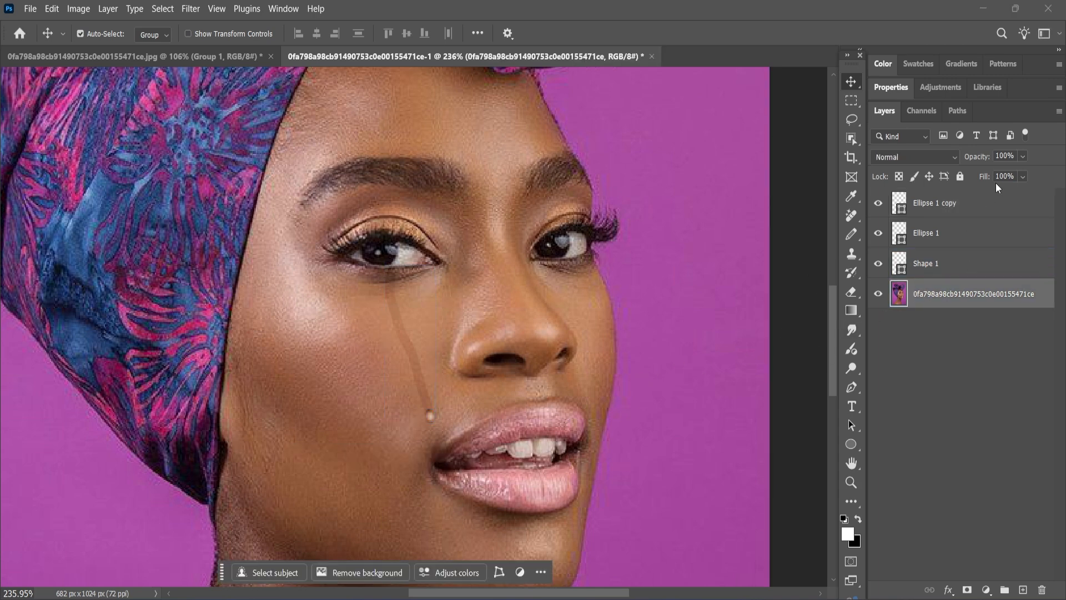
left_click(994, 203)
key("Delete")
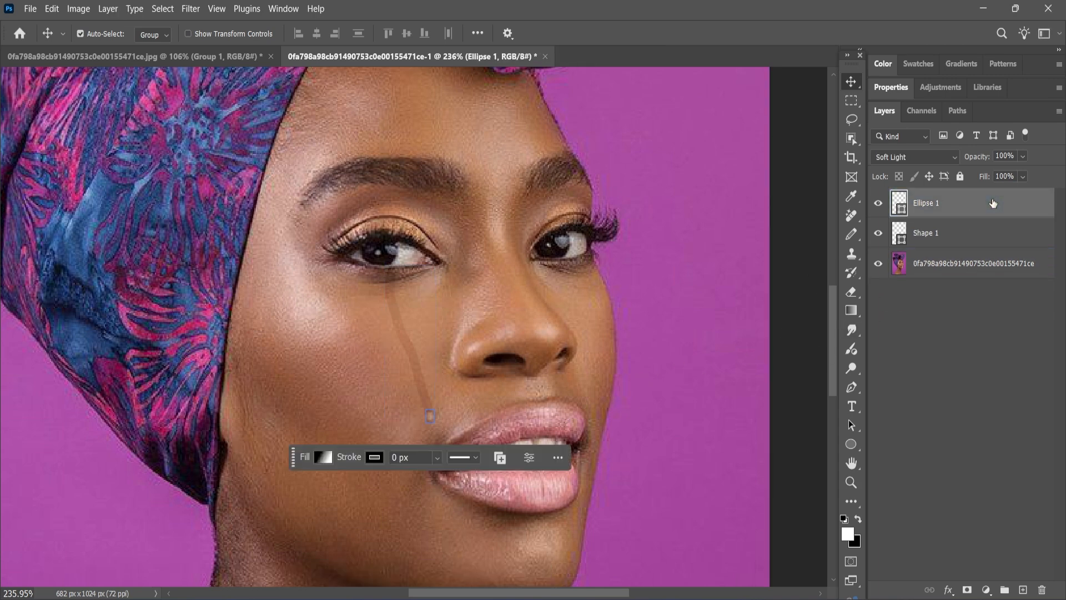
Switch to the hard-edged Pencil tool.
left_click(852, 391)
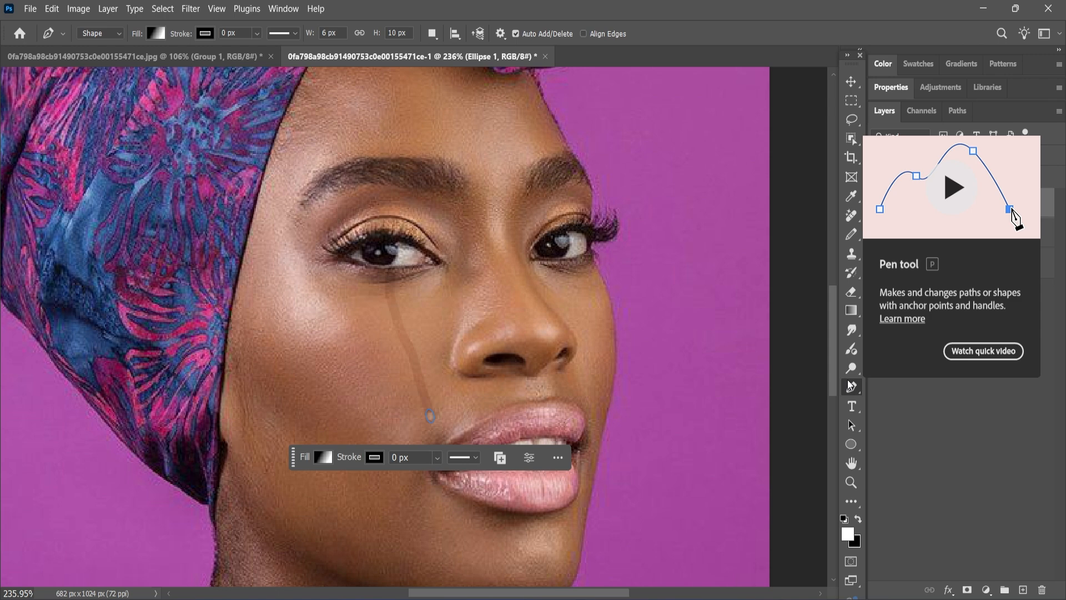
left_click(847, 240)
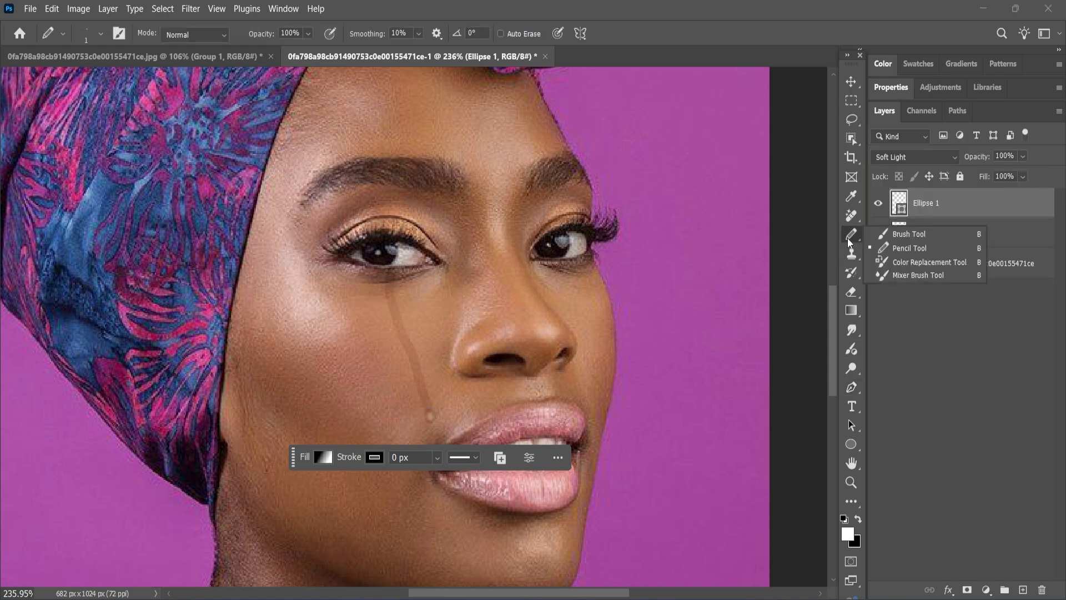
left_click(901, 253)
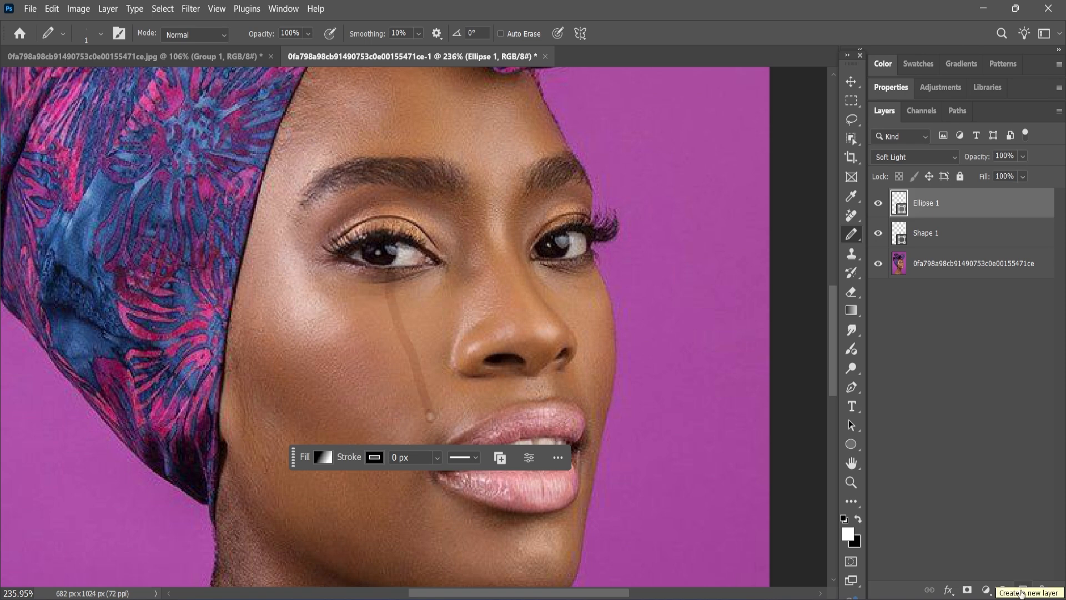
Add a new empty Layer 1 above the droplet and set the foreground colour to white.
left_click(1023, 590)
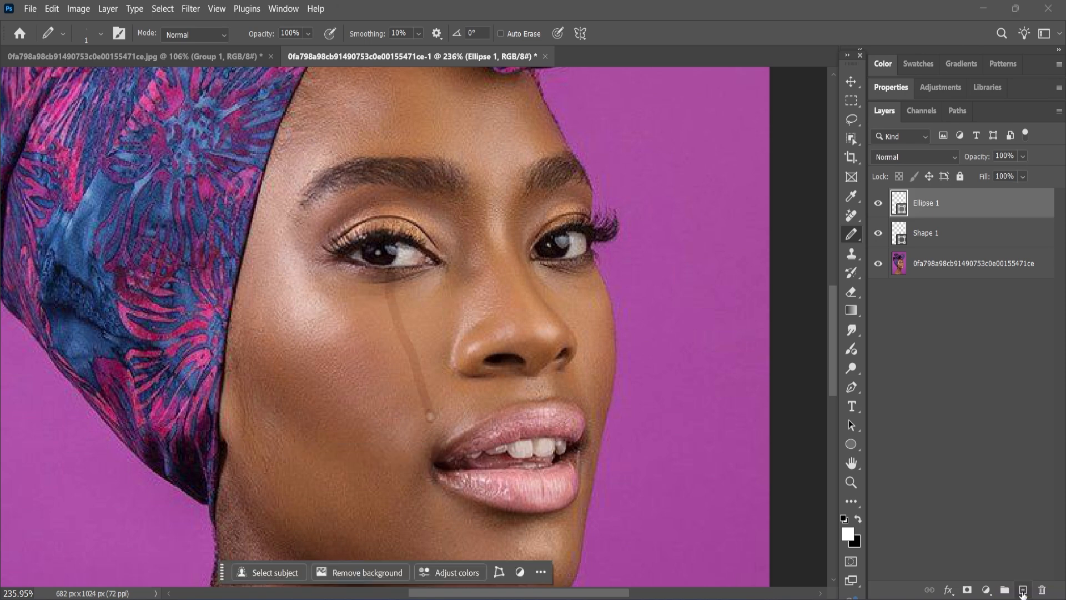
left_click(848, 533)
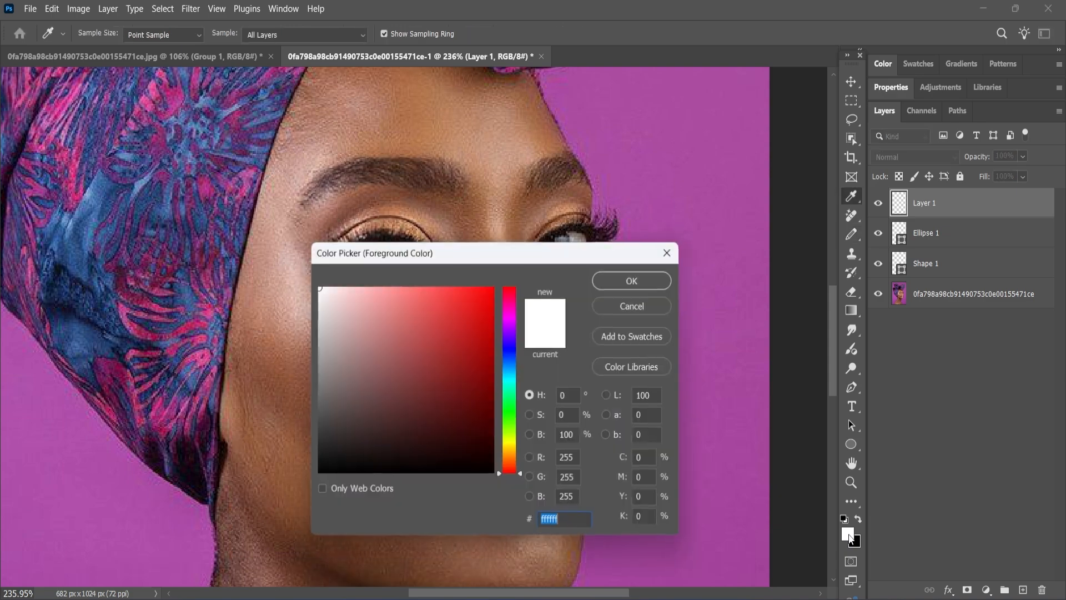
left_click(332, 306)
left_click_drag(319, 293, 318, 287)
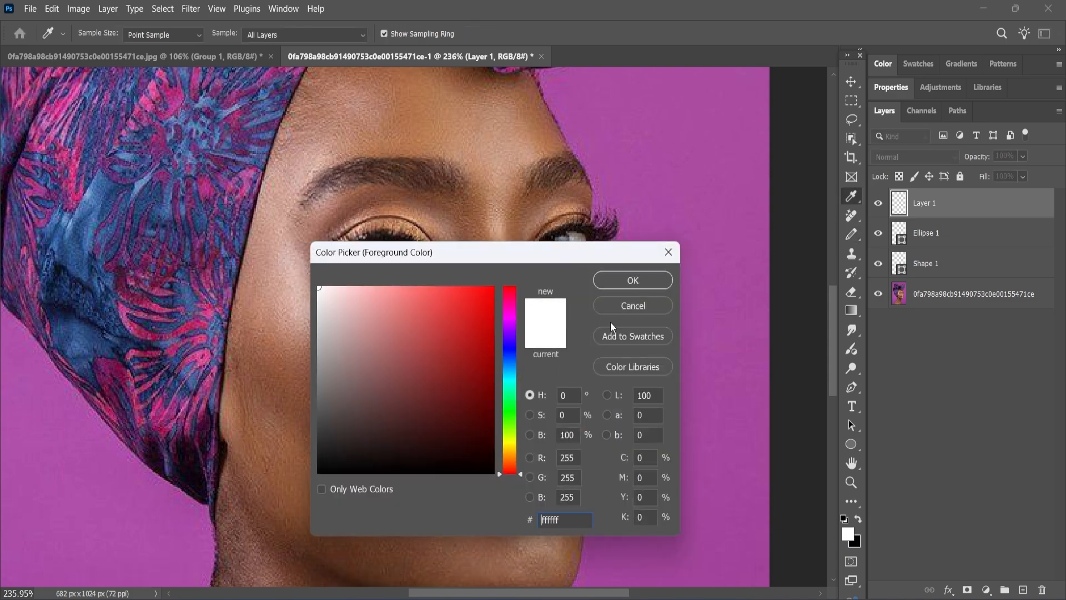
left_click(626, 281)
key("b")
Paint short white pencil highlights down the tear streak, from below the eye to its lower end.
scroll(361, 357, "up", 6)
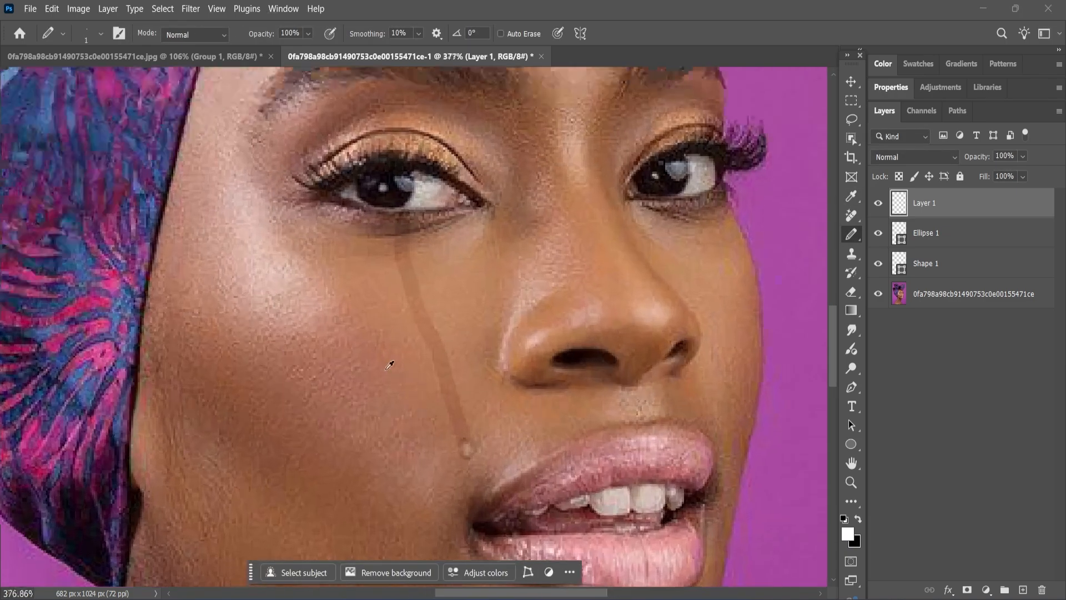
scroll(416, 382, "up", 3)
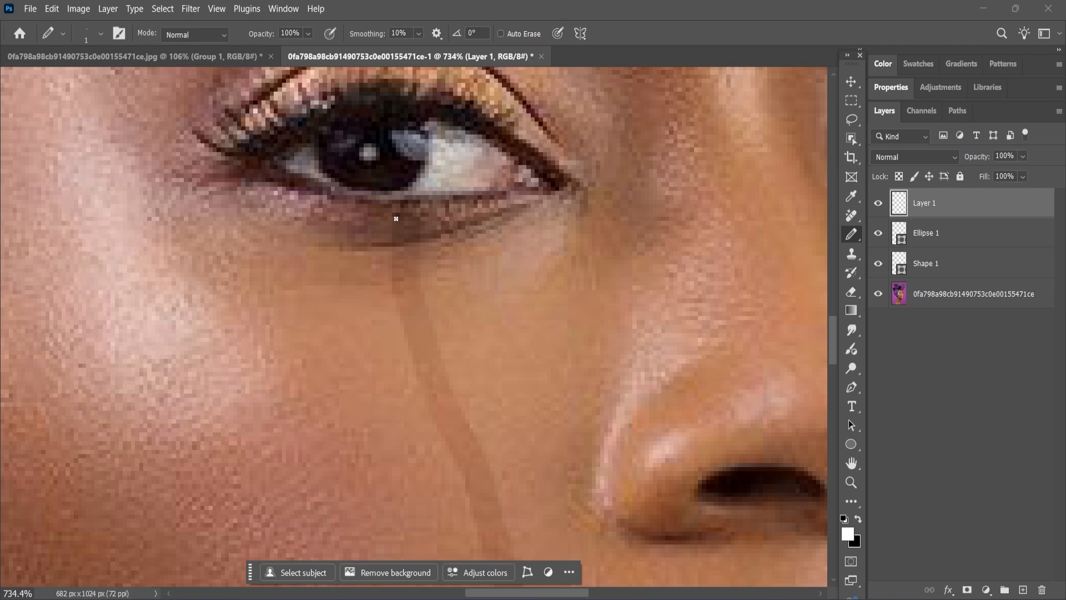
left_click_drag(395, 218, 393, 234)
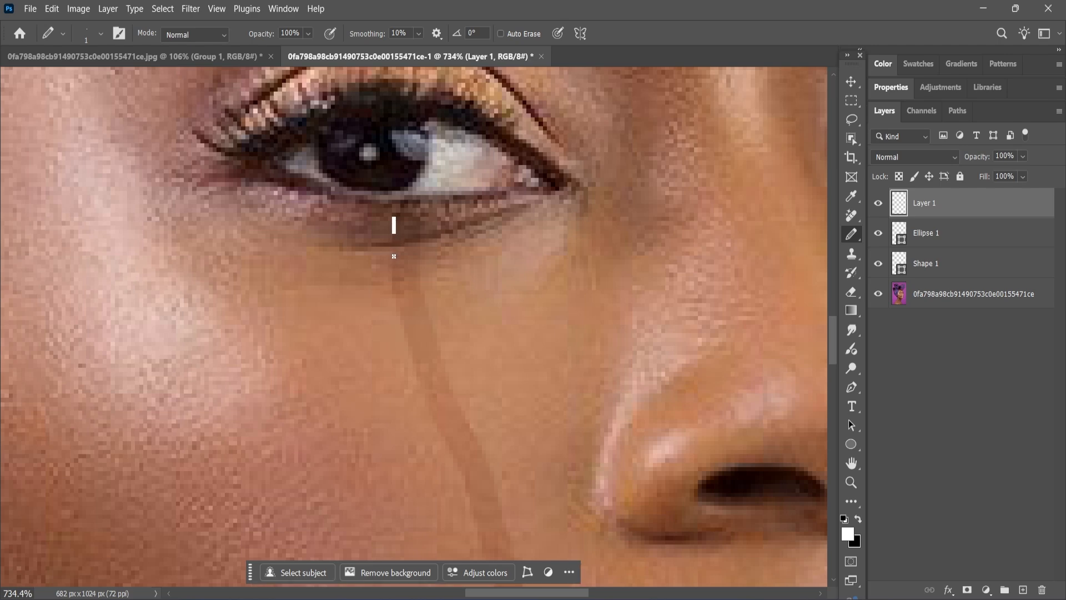
mouse_move(393, 251)
left_mouse_down()
mouse_move(403, 323)
mouse_move(396, 289)
left_mouse_up()
scroll(405, 306, "down", 2)
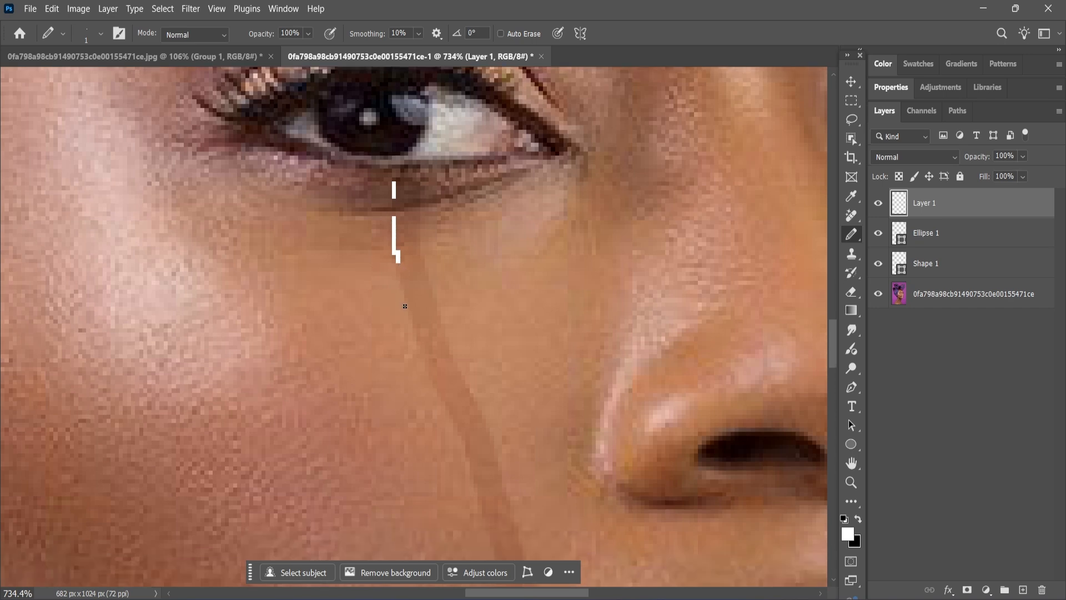
scroll(404, 306, "down", 8)
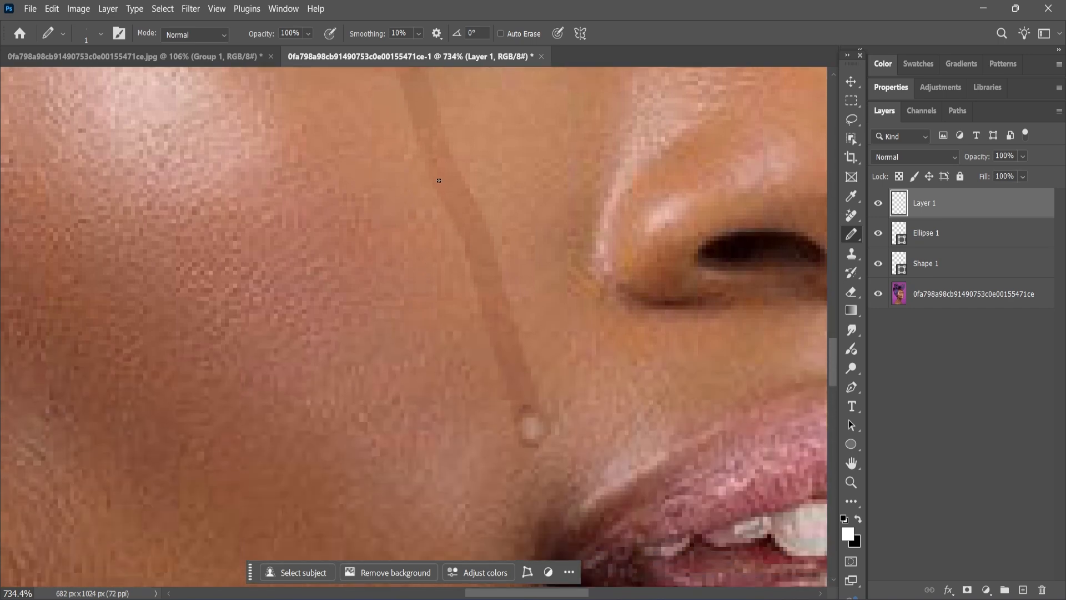
left_click_drag(437, 182, 444, 192)
left_click_drag(469, 253, 472, 262)
left_click_drag(494, 332, 496, 348)
left_click_drag(502, 357, 504, 371)
scroll(422, 161, "up", 3)
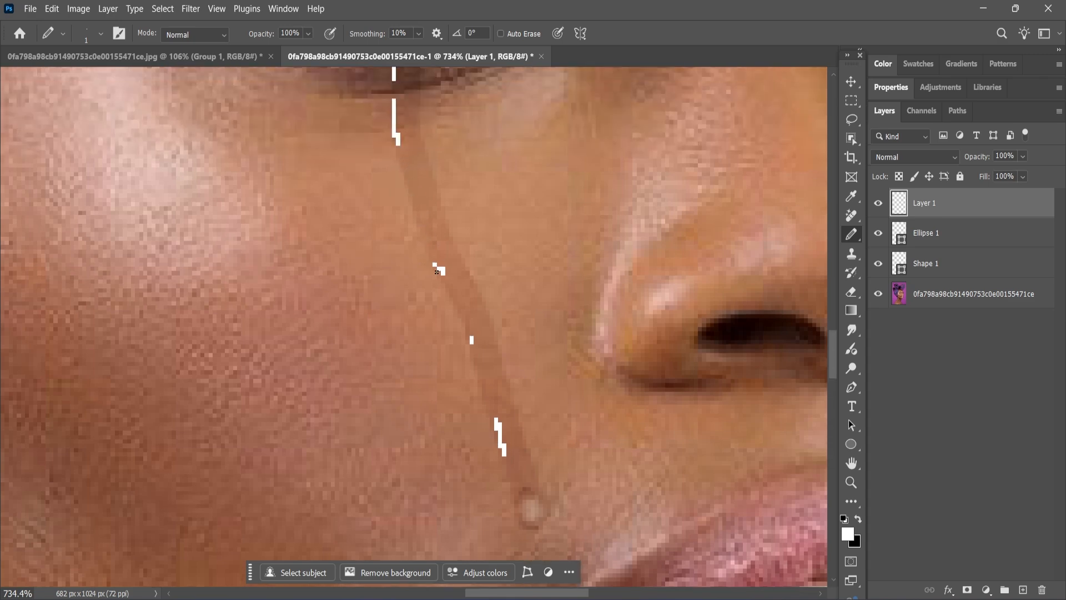
left_click_drag(434, 260, 433, 257)
scroll(433, 258, "down", 10)
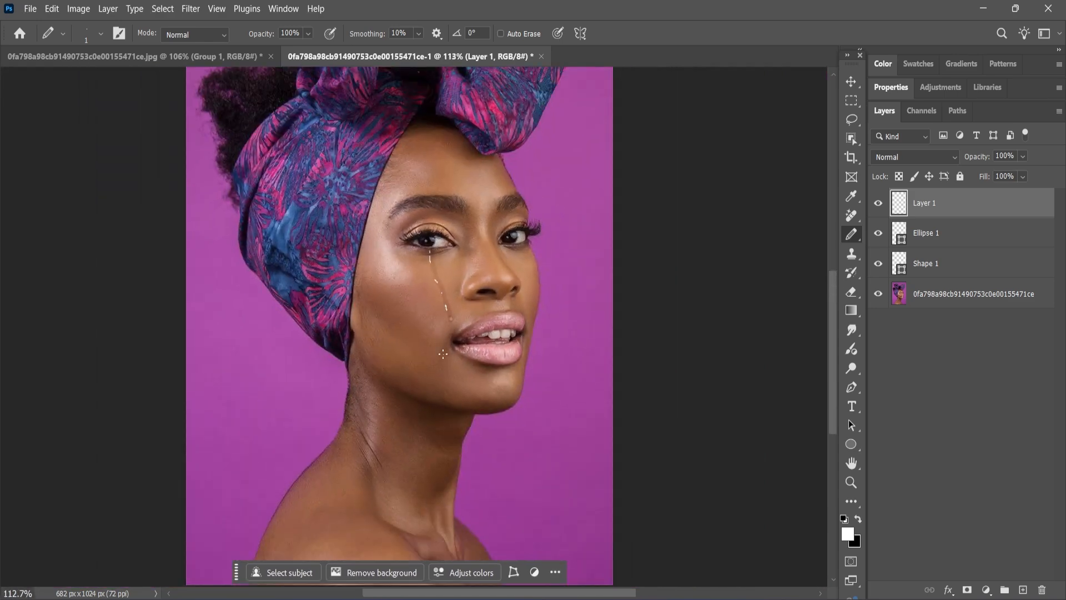
scroll(443, 354, "down", 1)
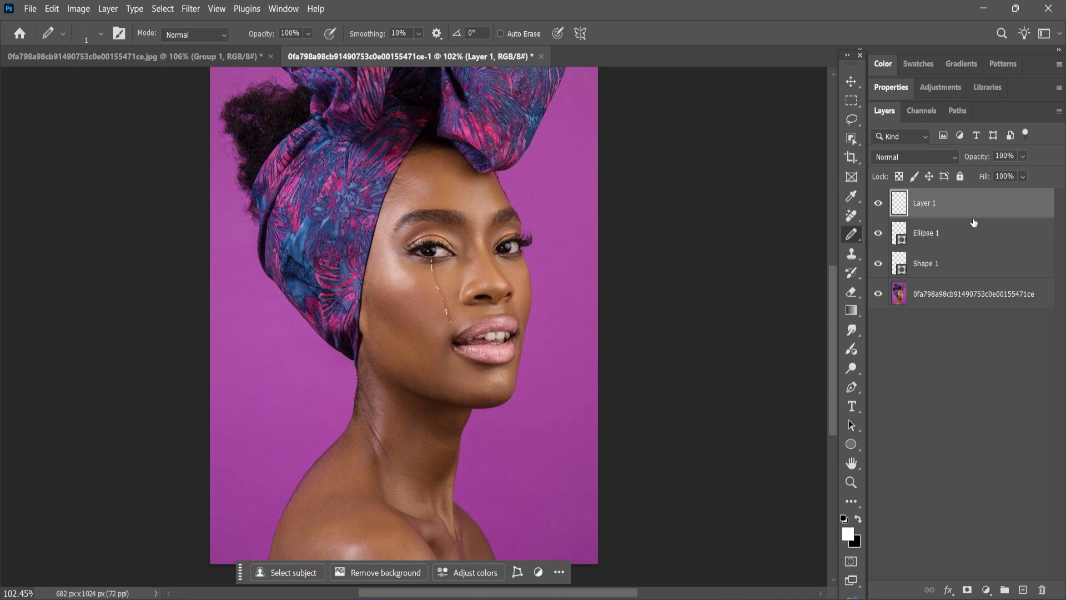
Open Filter > Blur > Gaussian Blur for the highlight layer.
left_click(190, 8)
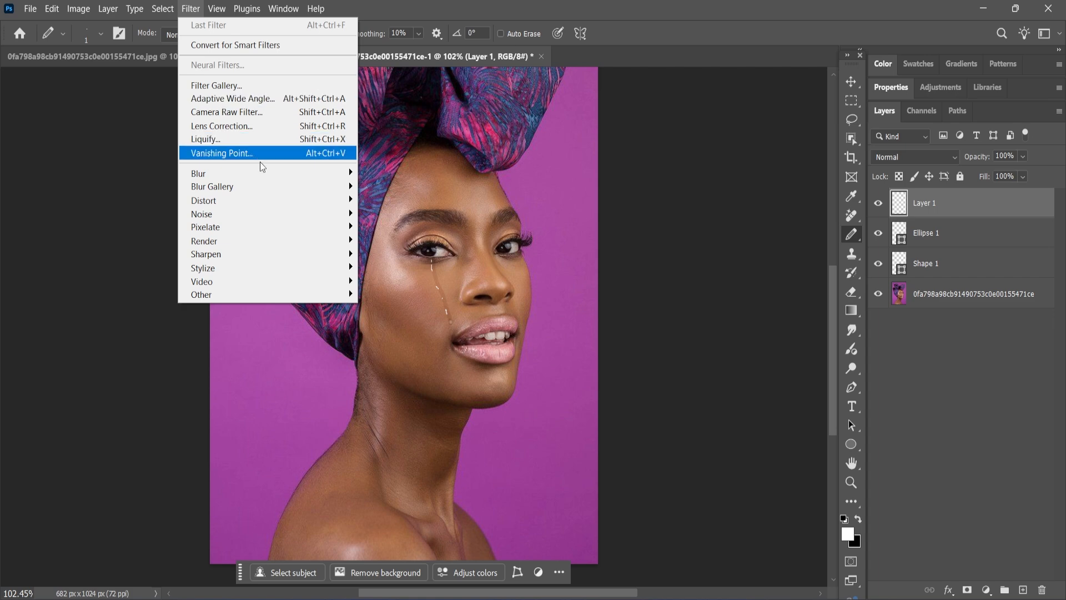
mouse_move(303, 178)
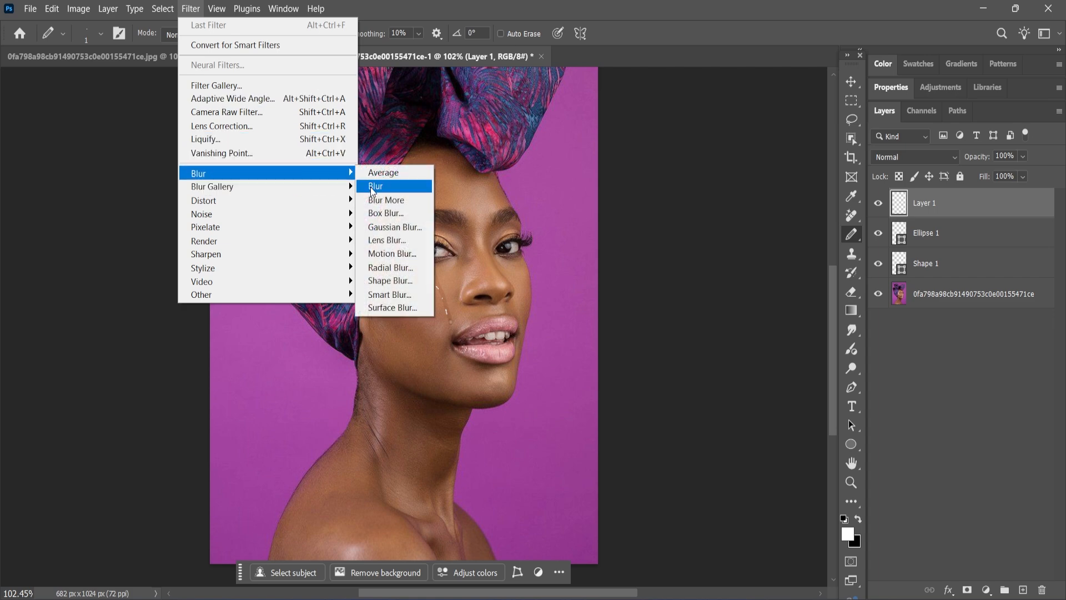
left_click(389, 227)
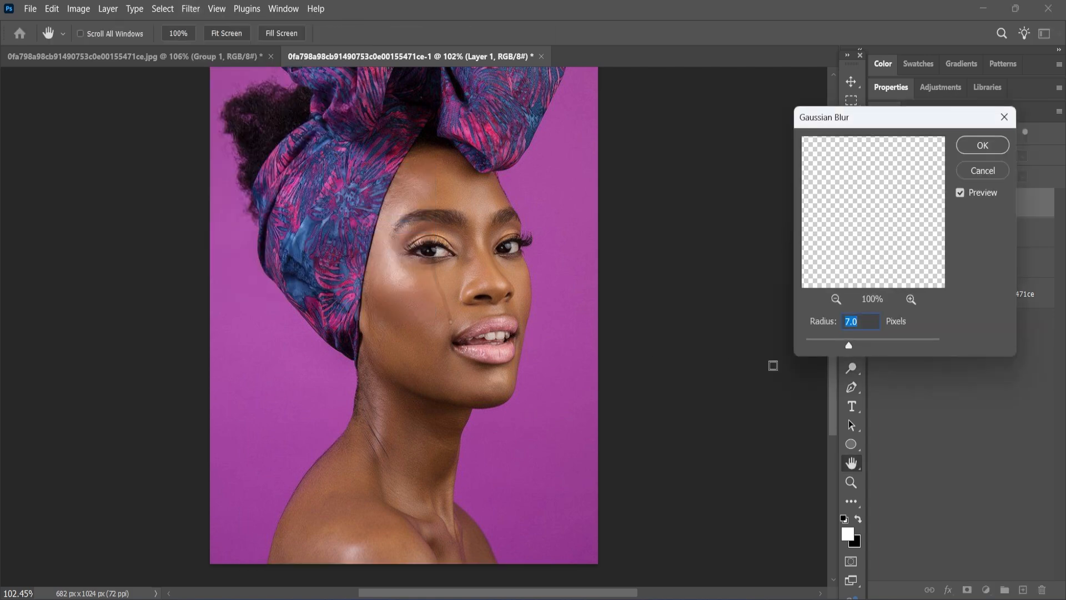
left_click_drag(820, 349, 805, 348)
Set the Gaussian Blur radius to 0.1 pixels and apply it.
left_click(855, 322)
type("2")
double_click(853, 322)
left_click_drag(853, 322, 858, 322)
key("BackSpace")
type("1")
left_click(985, 148)
left_click(983, 146)
scroll(438, 319, "down", 1)
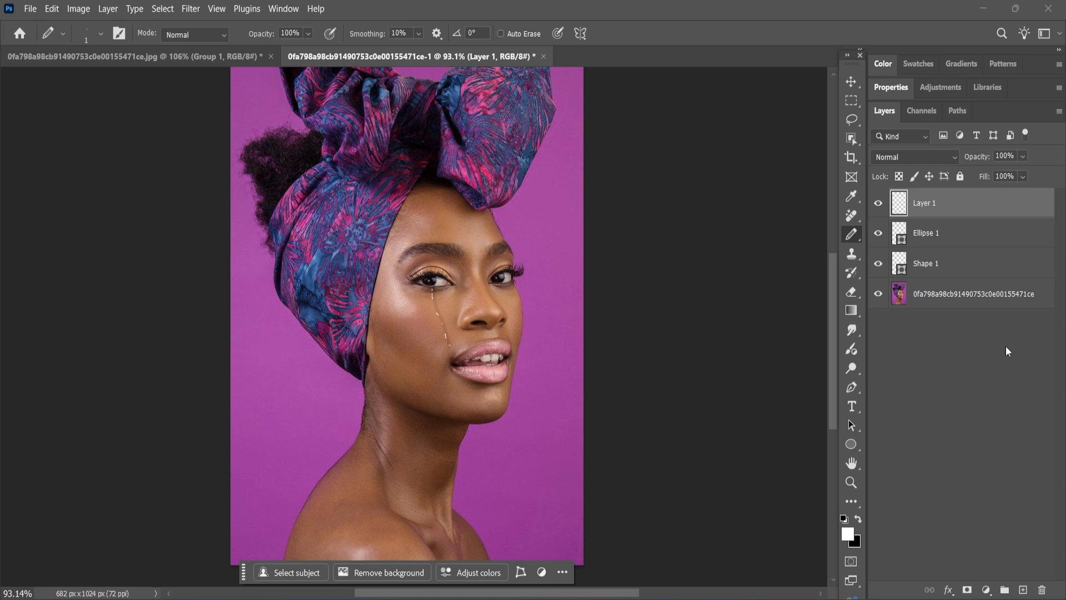
Group Layer 1 through Shape 1 and duplicate the group with Ctrl+J.
left_click(976, 273)
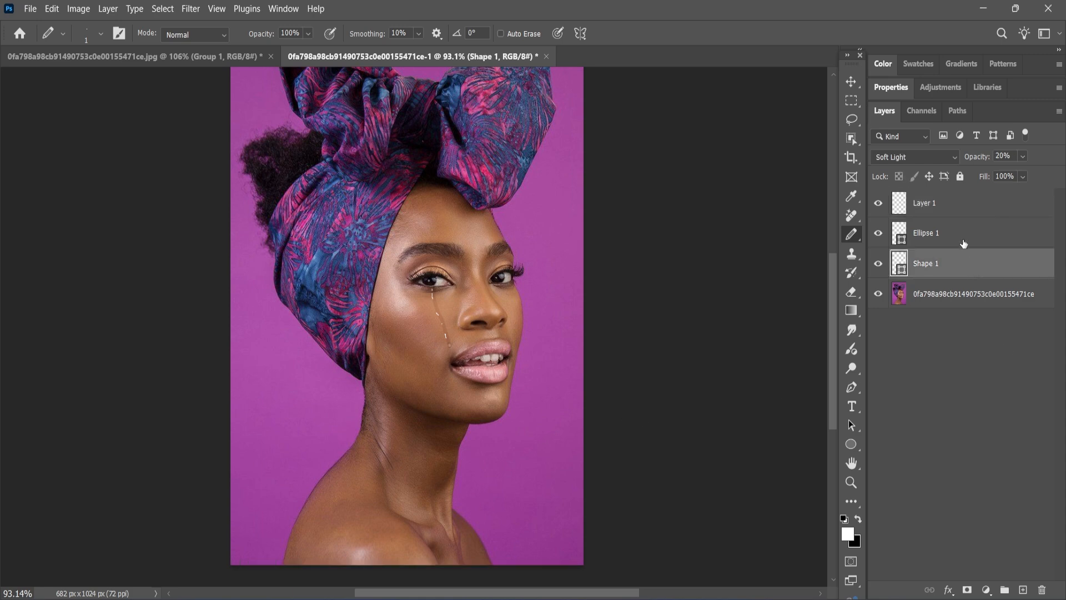
left_click(969, 207, "shift")
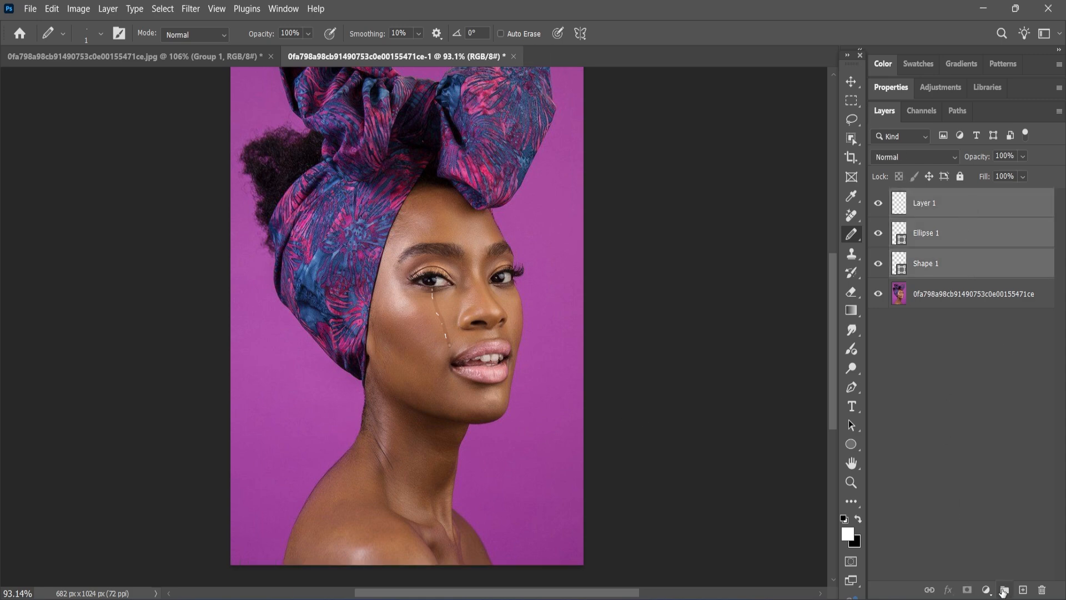
left_click(1004, 591)
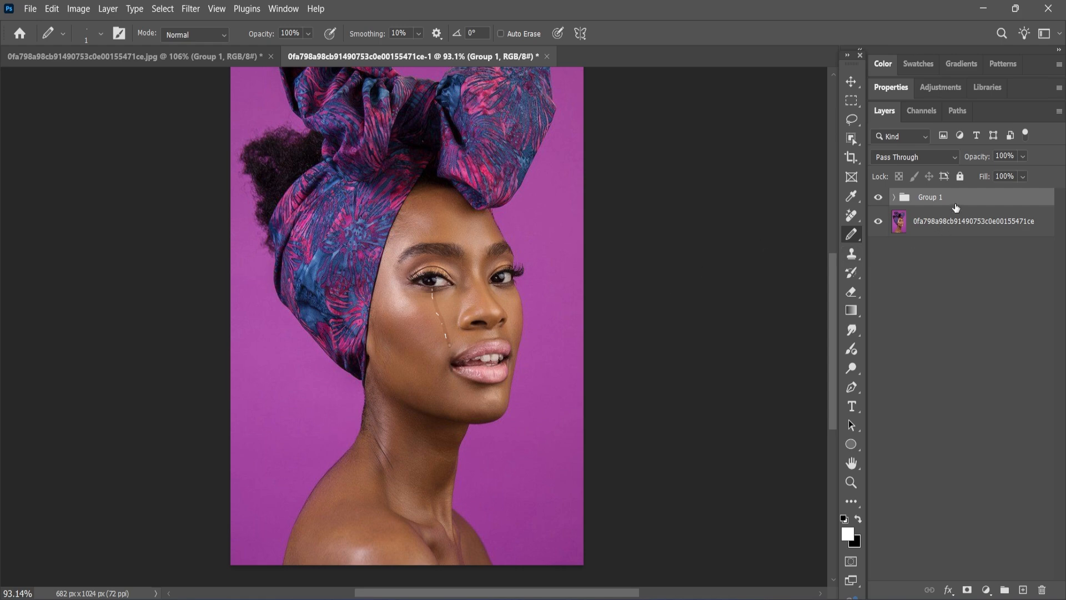
key("ctrl+j")
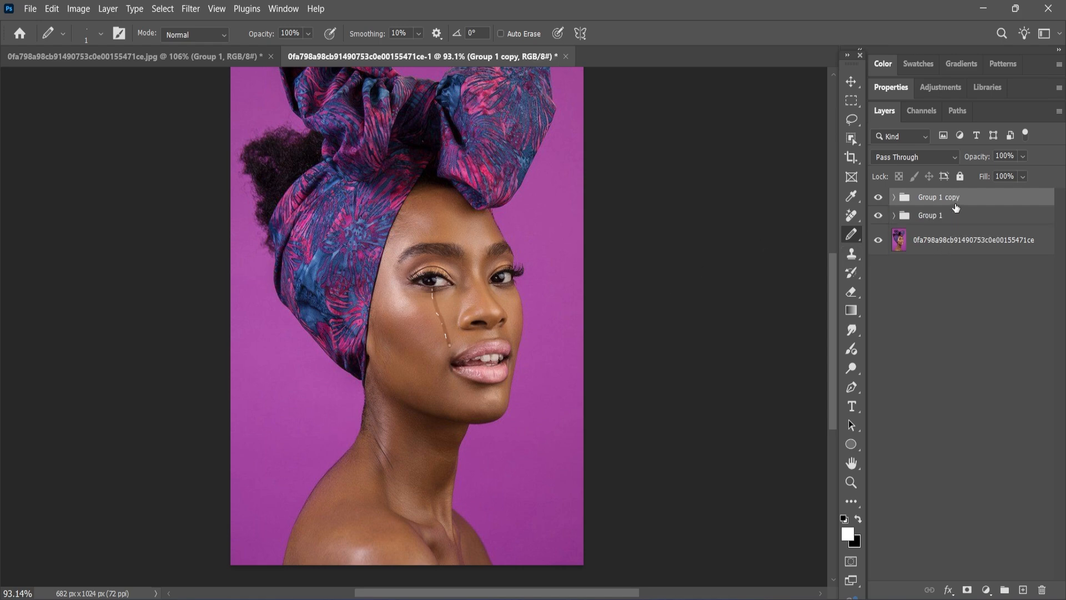
Move the duplicated tear group across onto the other cheek.
scroll(433, 341, "up", 2)
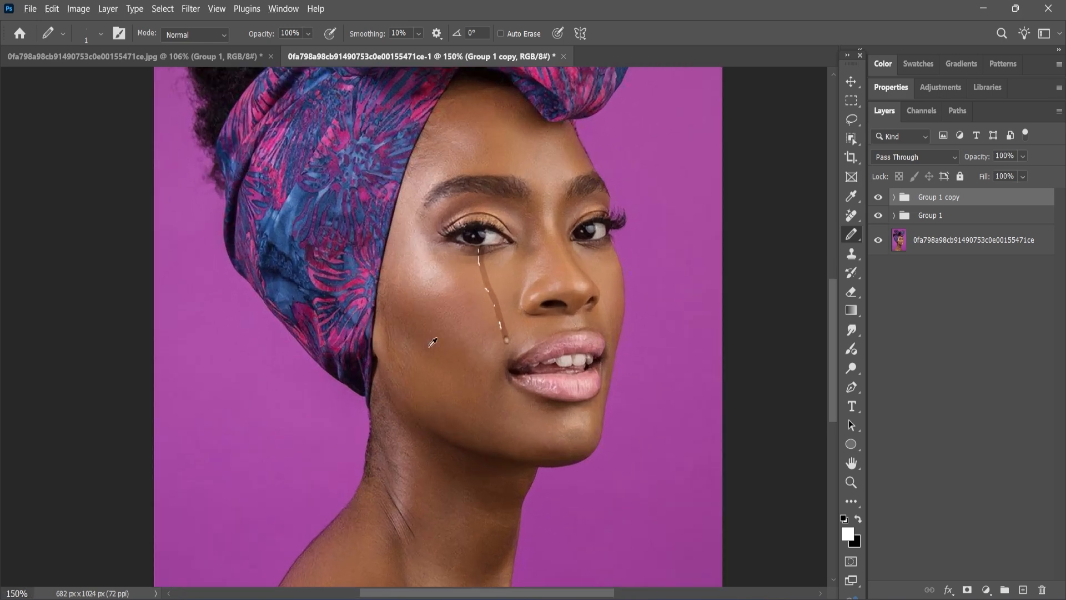
scroll(461, 347, "up", 2)
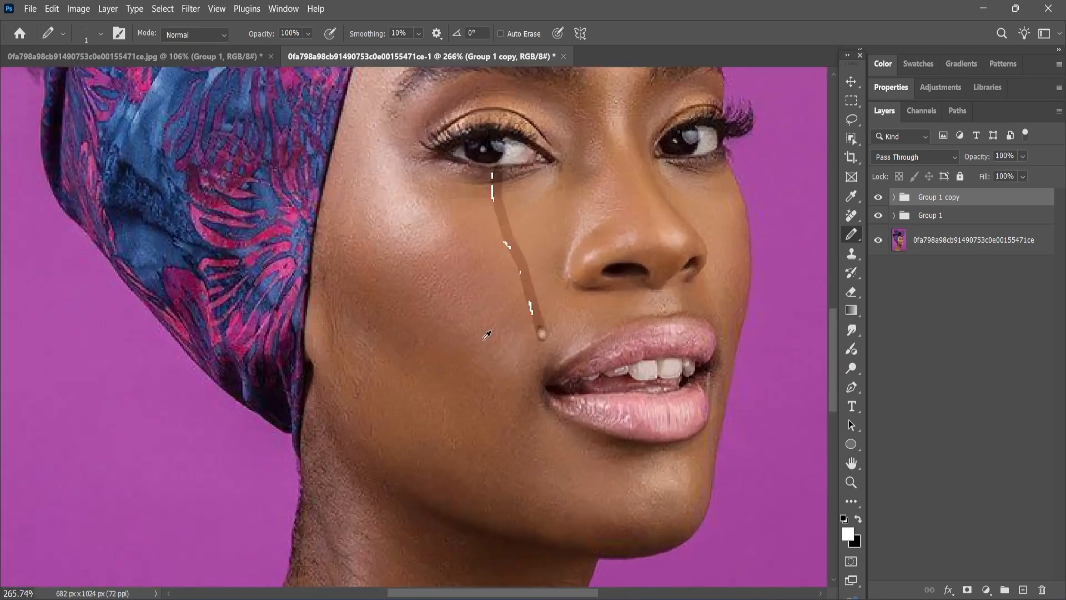
left_click(856, 81)
left_click(889, 239)
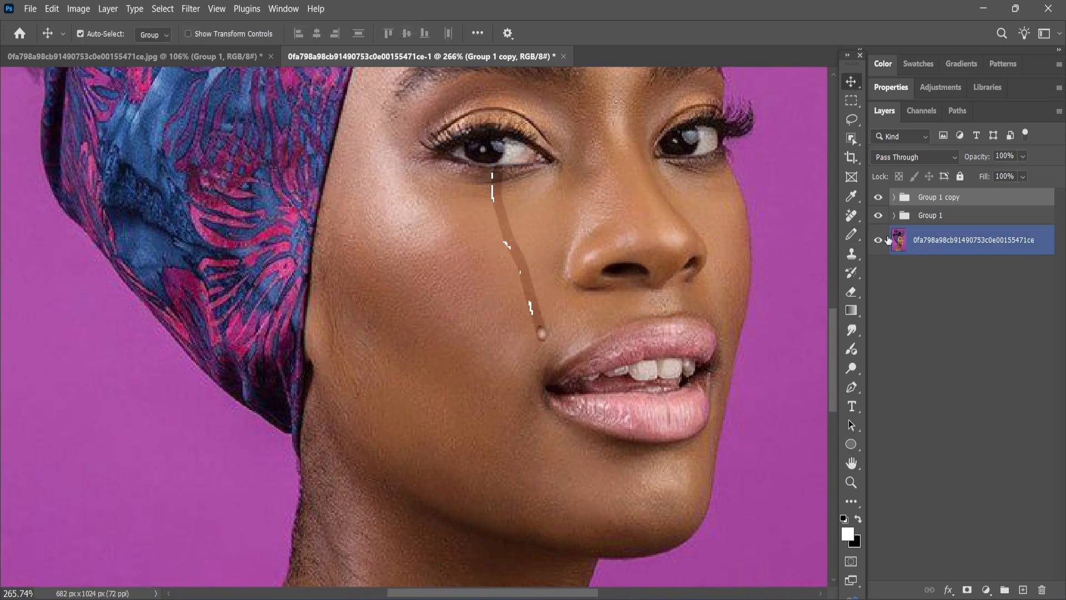
left_click_drag(493, 218, 707, 212)
left_click(735, 366)
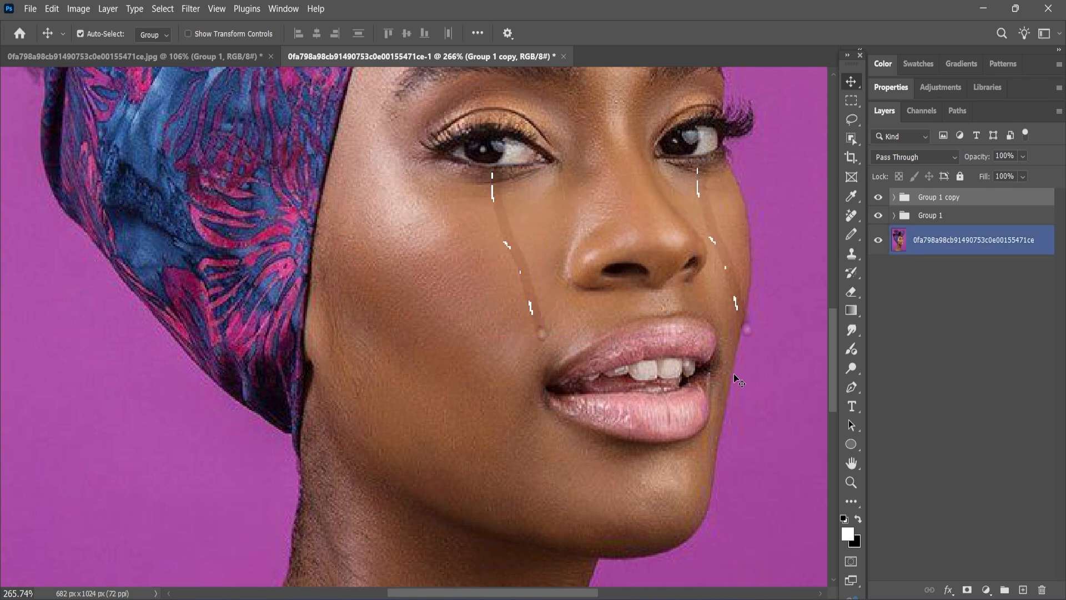
Scale the copied tear group down to about 66% with Free Transform.
key("ctrl")
key("ctrl+t")
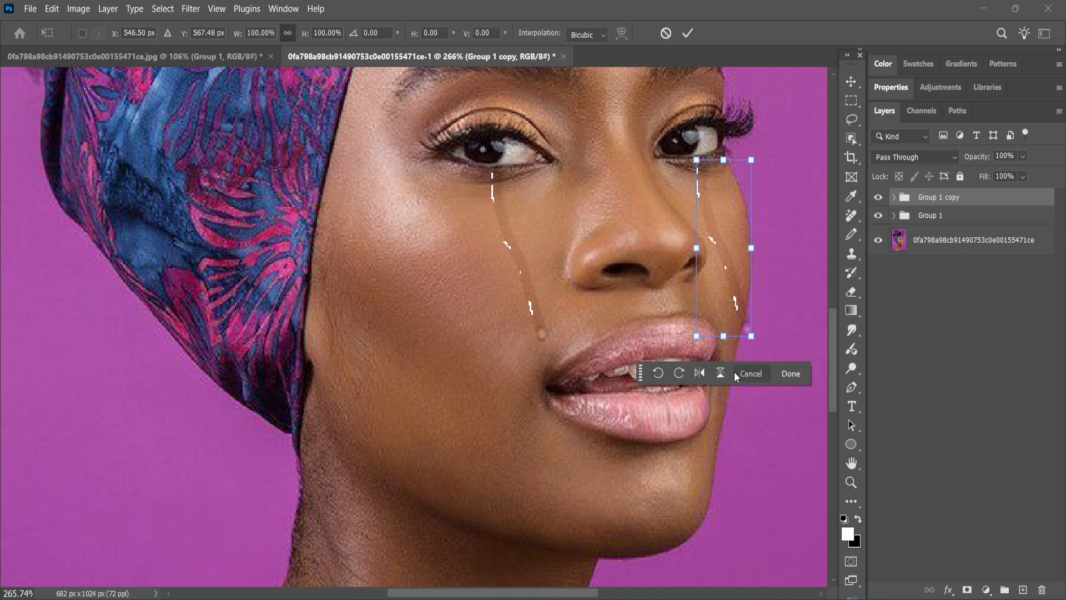
left_click_drag(723, 335, 711, 275)
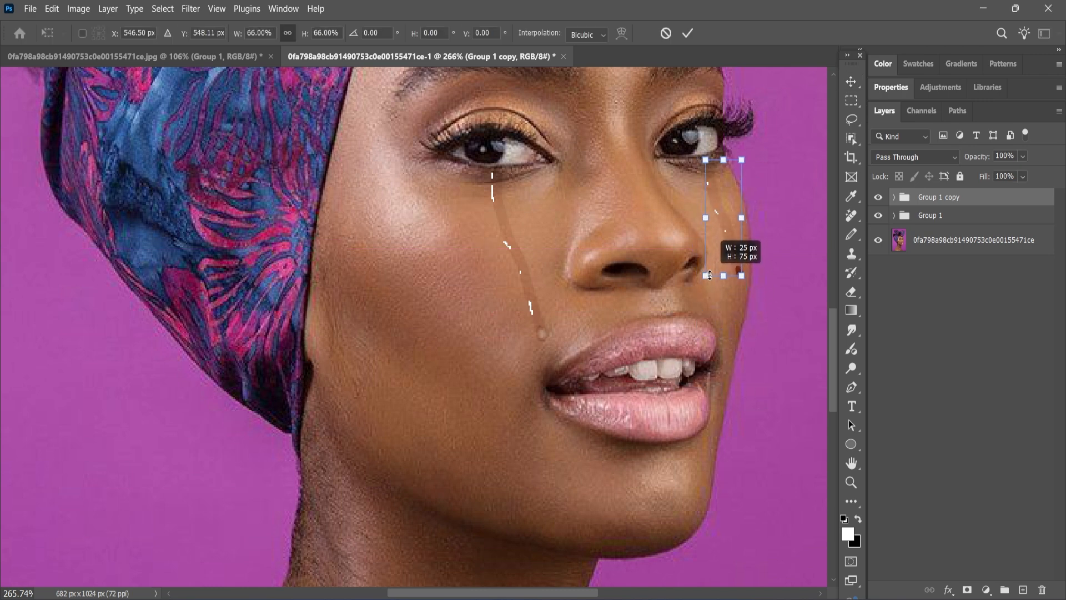
left_click(688, 32)
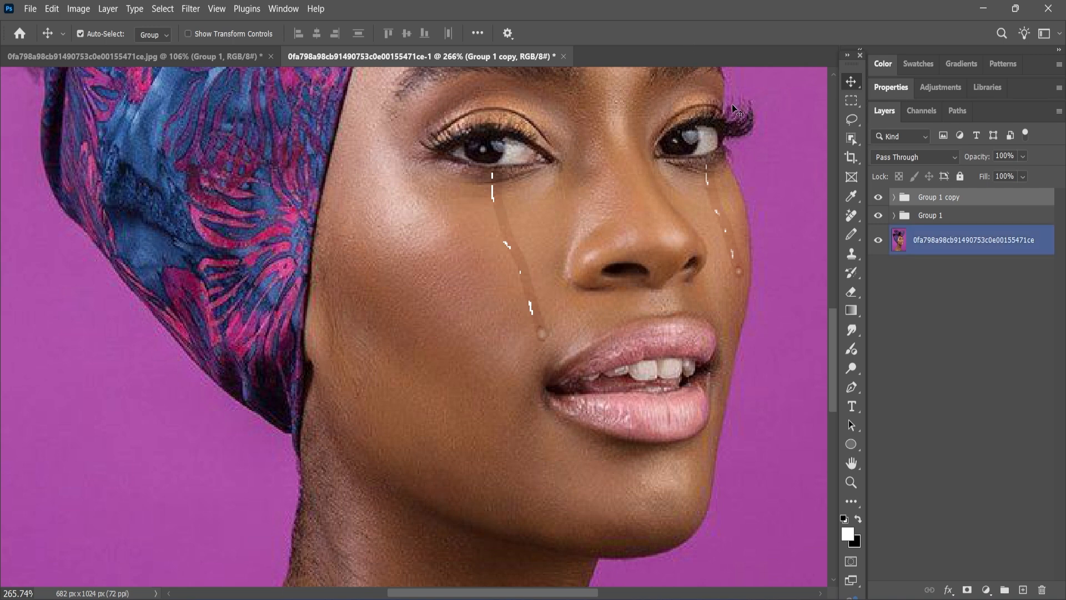
left_click(731, 315)
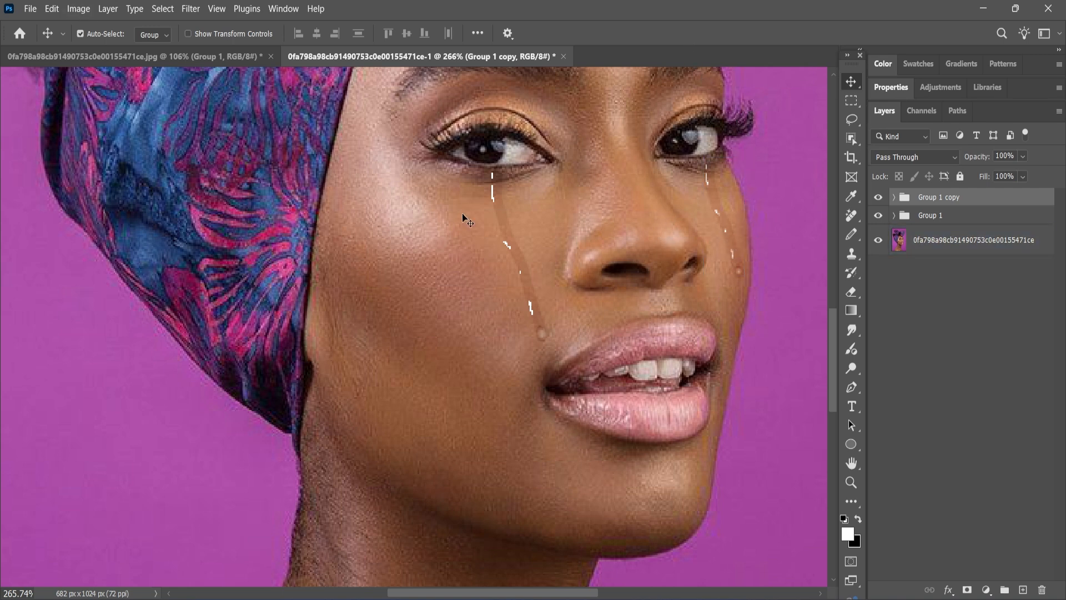
Flip the copied tears horizontally via Edit > Transform.
left_click(51, 8)
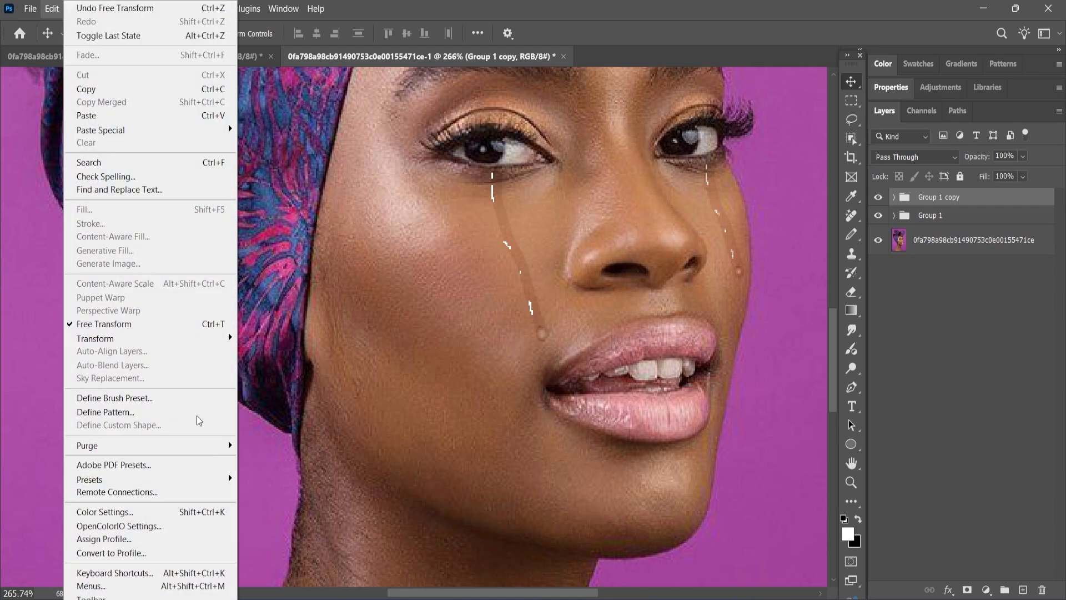
mouse_move(188, 337)
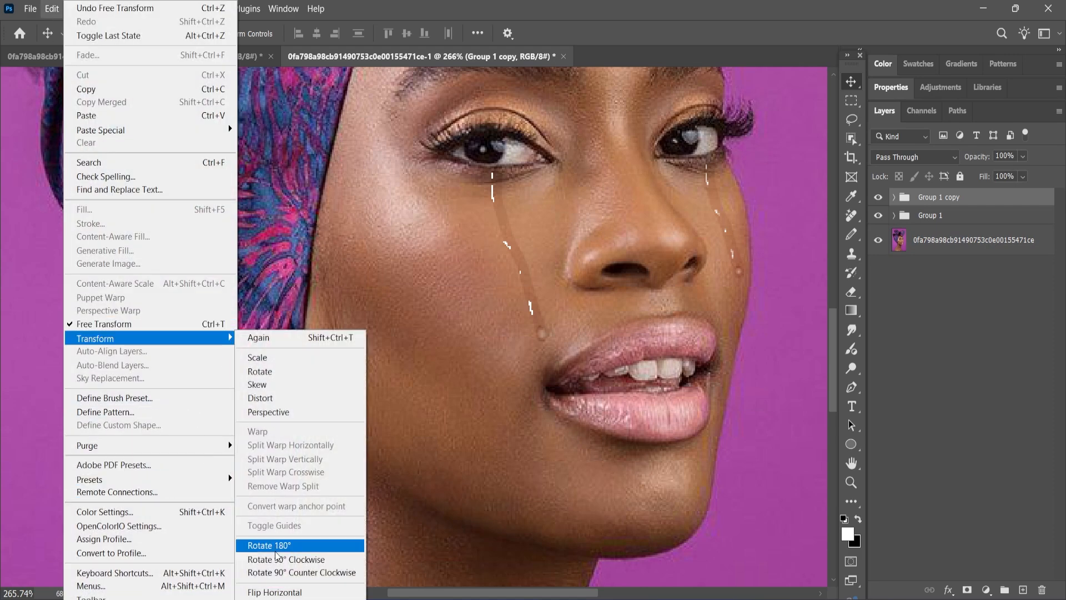
left_click(271, 592)
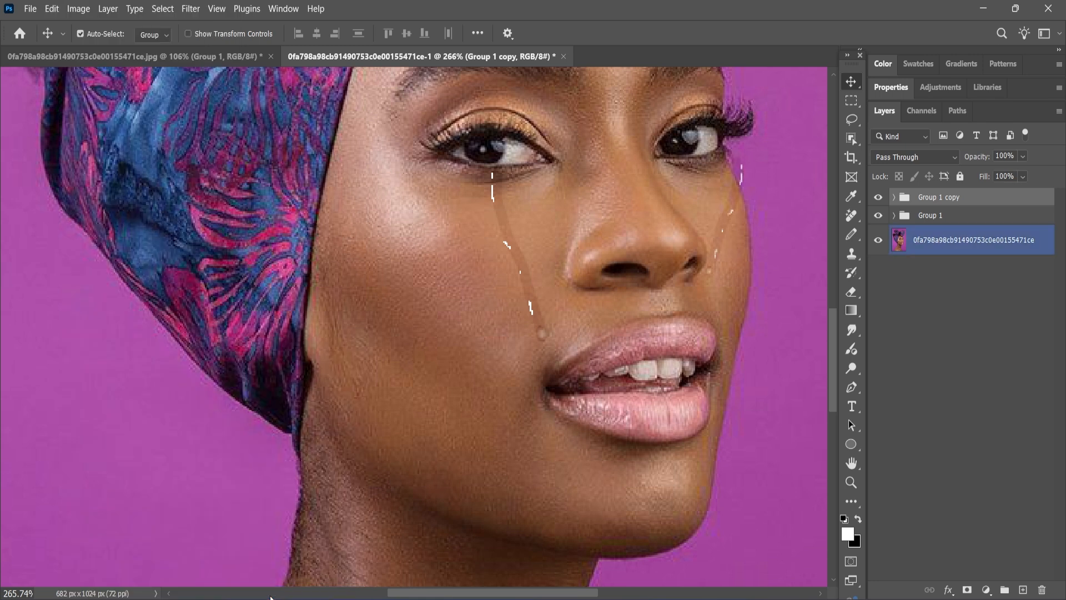
Rotate the right-cheek tears about -30° and nudge them into place.
left_click(738, 204)
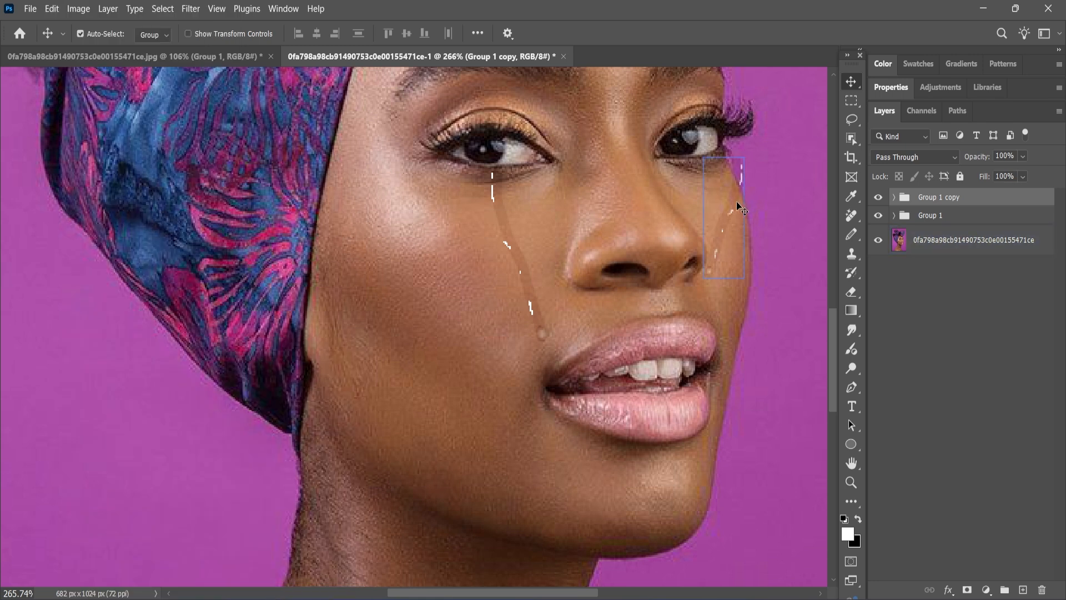
key("ctrl+t")
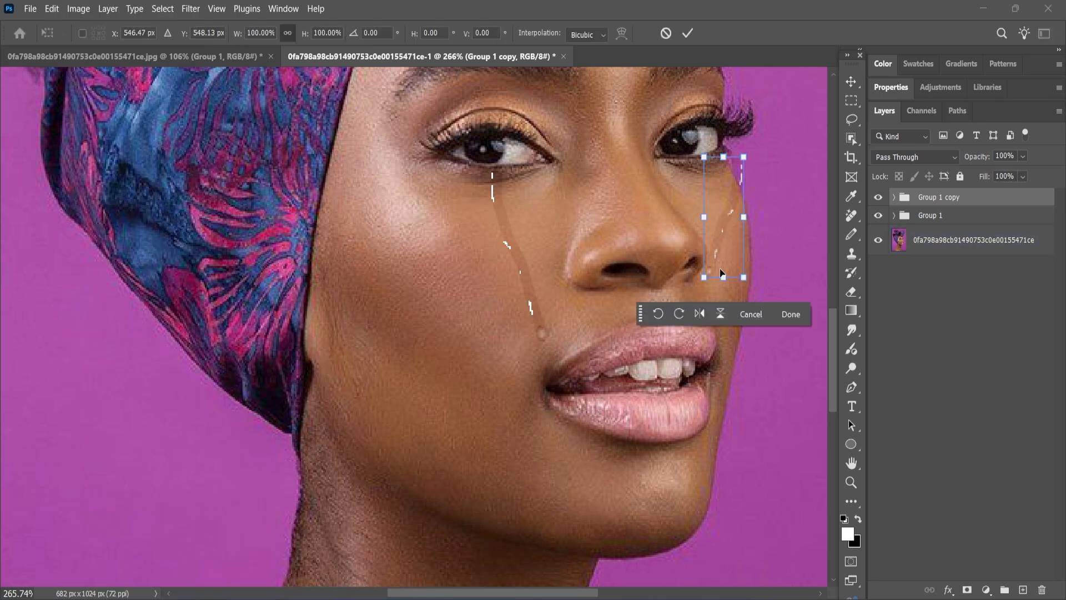
left_click_drag(727, 293, 771, 273)
left_click_drag(728, 238, 721, 234)
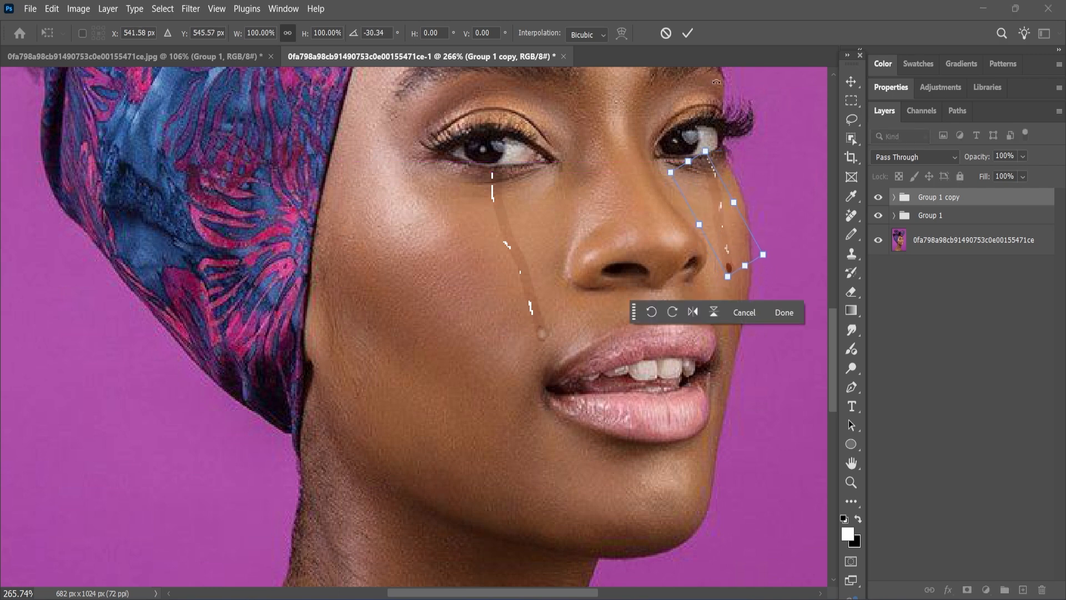
left_click(688, 33)
left_click(665, 389)
scroll(389, 355, "down", 8)
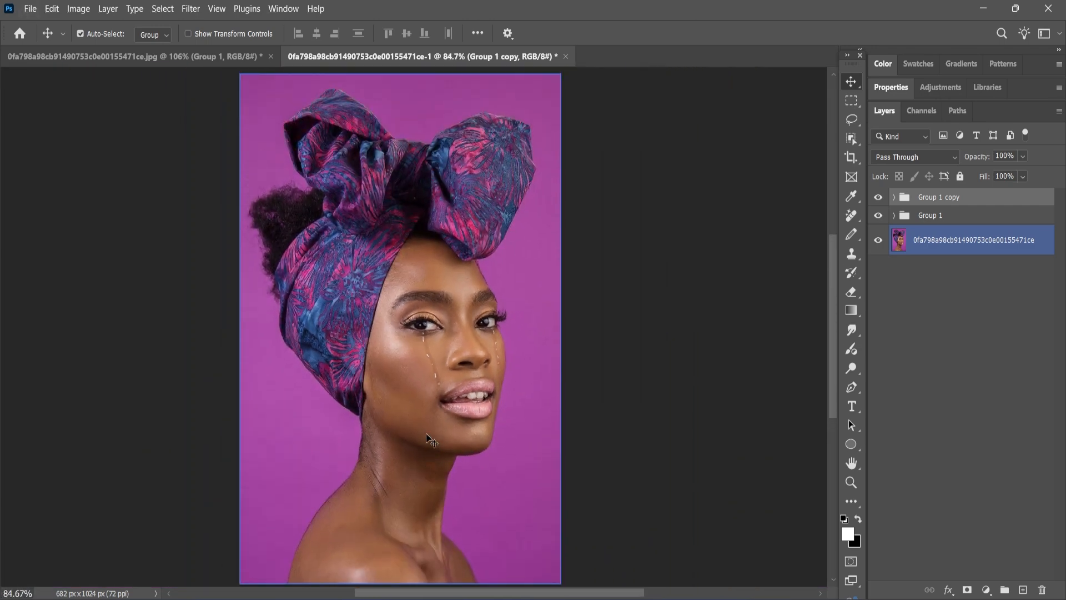
scroll(427, 437, "down", 1)
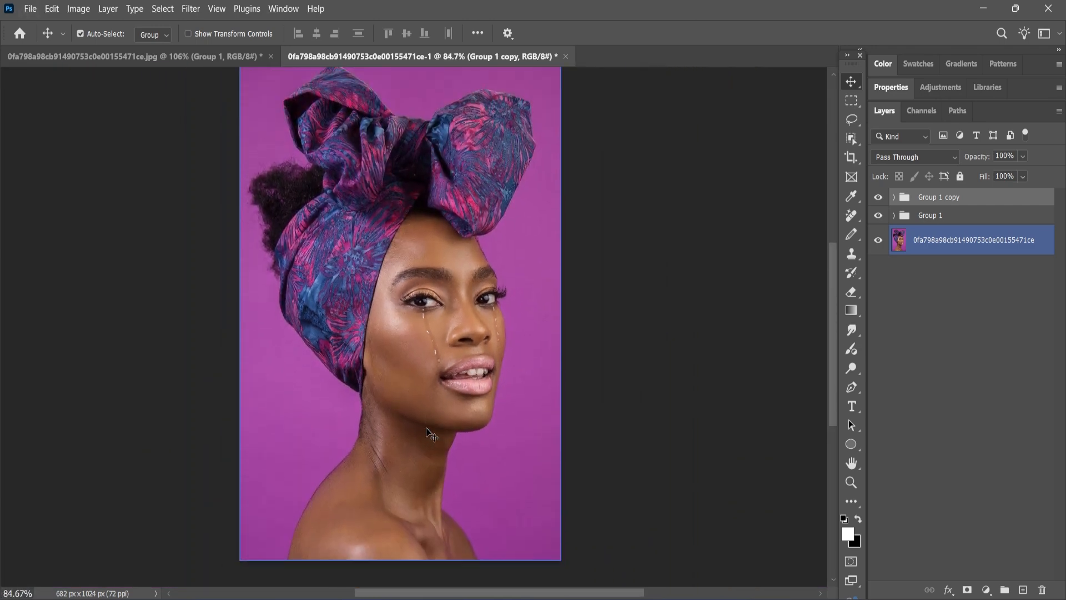